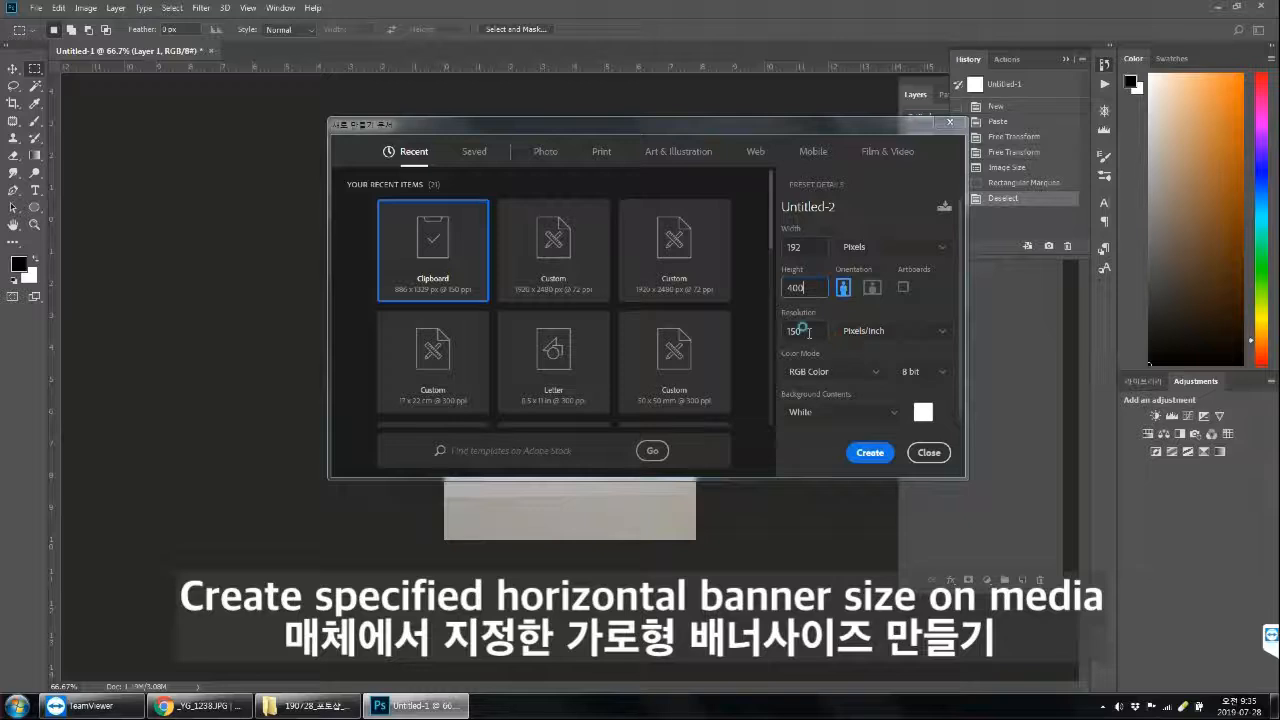
Step: Create a new white document 192 pixels wide and 40 pixels high at 72 pixels/inch
{"action": "double_click", "coordinate": [803, 287]}
{"action": "double_click", "coordinate": [802, 330]}
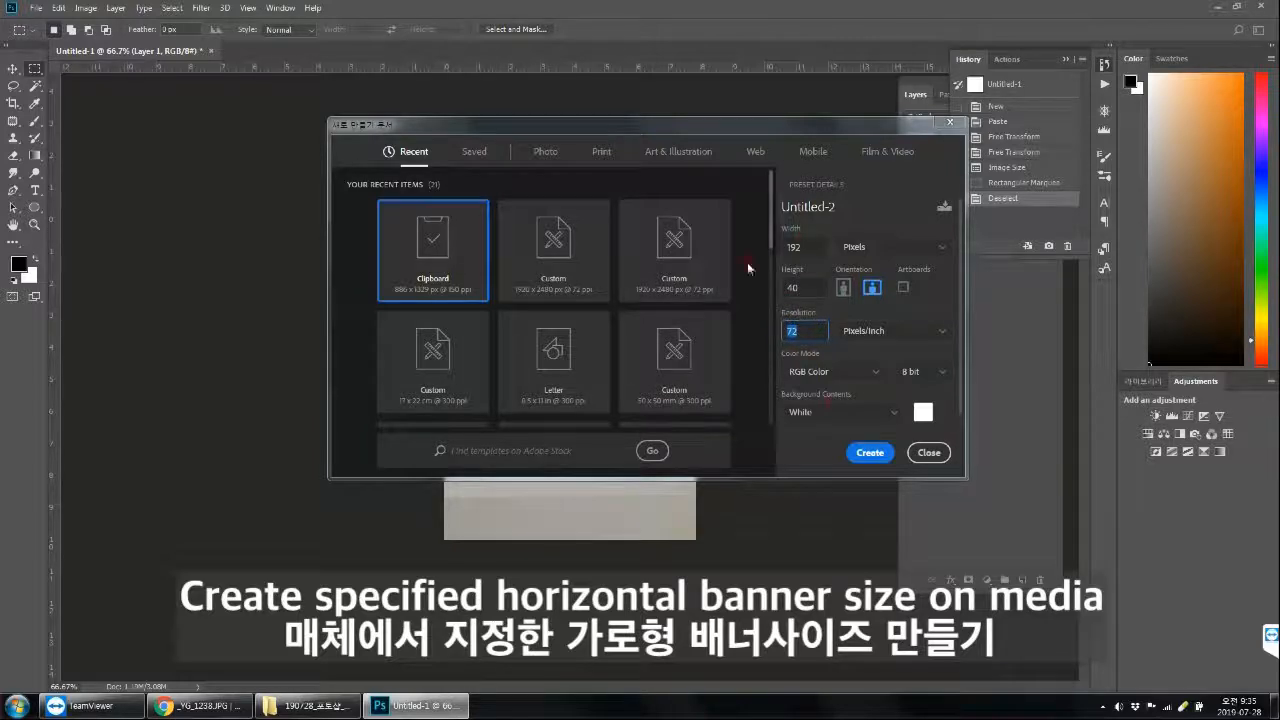
{"action": "left_click", "coordinate": [869, 452]}
Step: Set the canvas height of the new banner to 80 pixels, anchored at the top centre
{"action": "left_click", "coordinate": [34, 224]}
{"action": "left_click", "coordinate": [577, 360]}
{"action": "left_click", "coordinate": [577, 360]}
{"action": "left_click", "coordinate": [87, 9]}
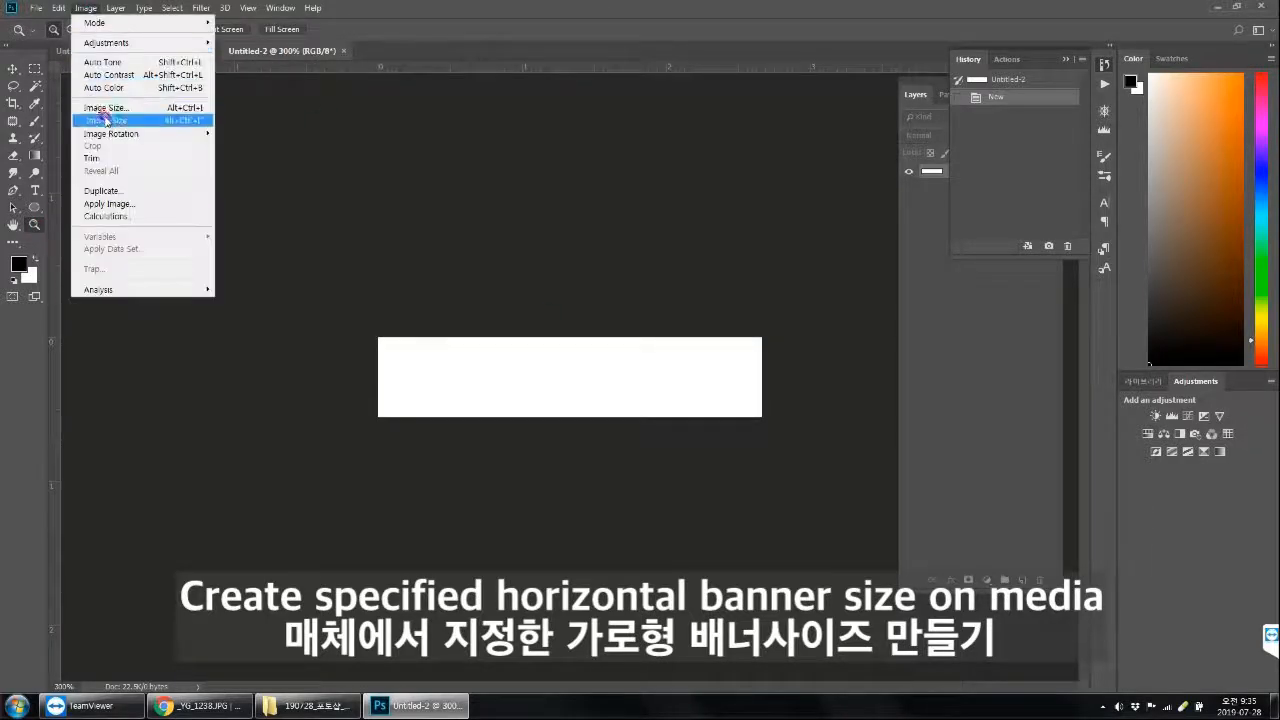
{"action": "left_click", "coordinate": [110, 106]}
{"action": "left_click", "coordinate": [250, 232]}
{"action": "left_click", "coordinate": [367, 231]}
{"action": "left_click", "coordinate": [362, 257]}
{"action": "type", "text": "80"}
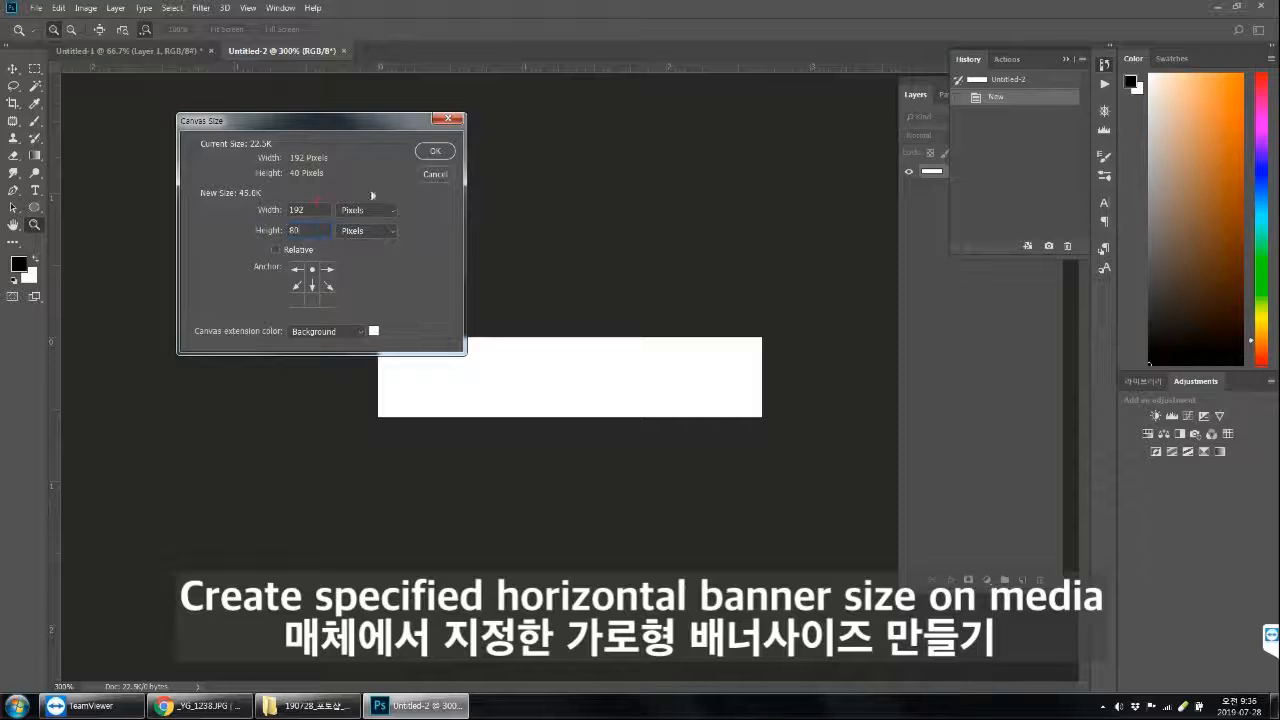
{"action": "left_click", "coordinate": [312, 300]}
{"action": "left_click", "coordinate": [312, 269]}
{"action": "left_click", "coordinate": [430, 155]}
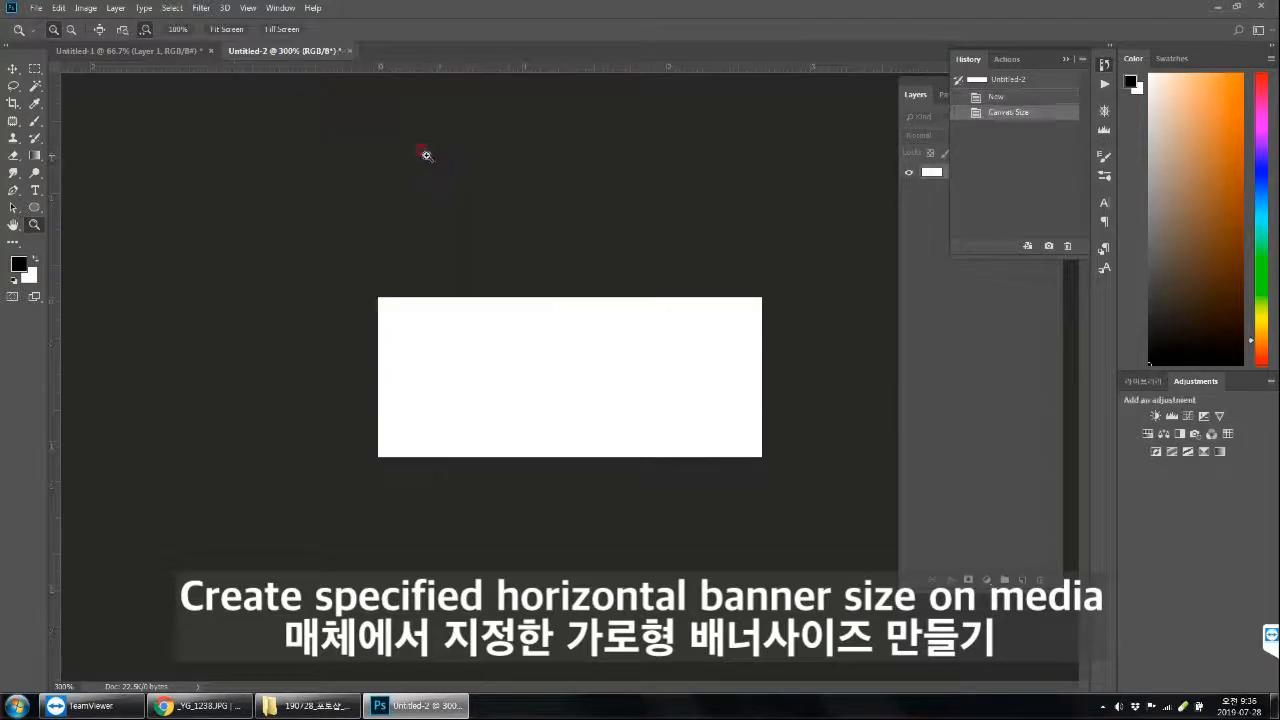
Step: Copy the entire product photo from Untitled-1 and paste it into the banner document
{"action": "left_click", "coordinate": [130, 50]}
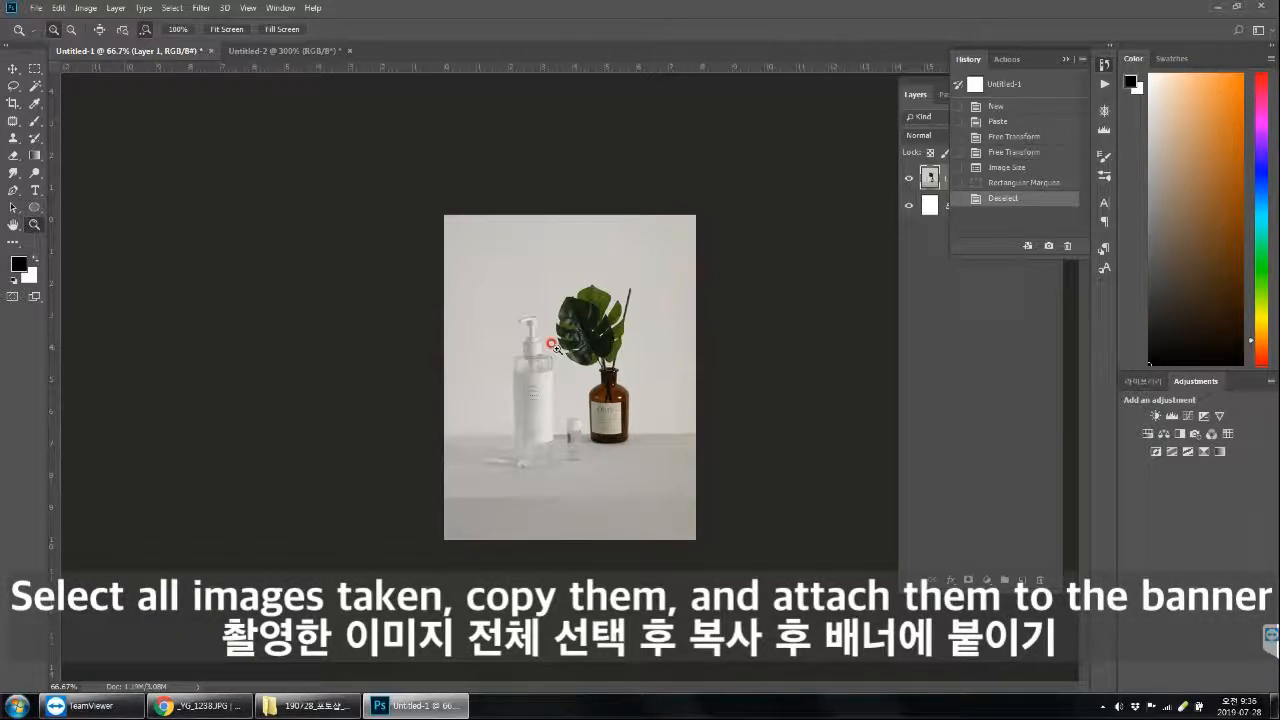
{"action": "left_click", "coordinate": [285, 50]}
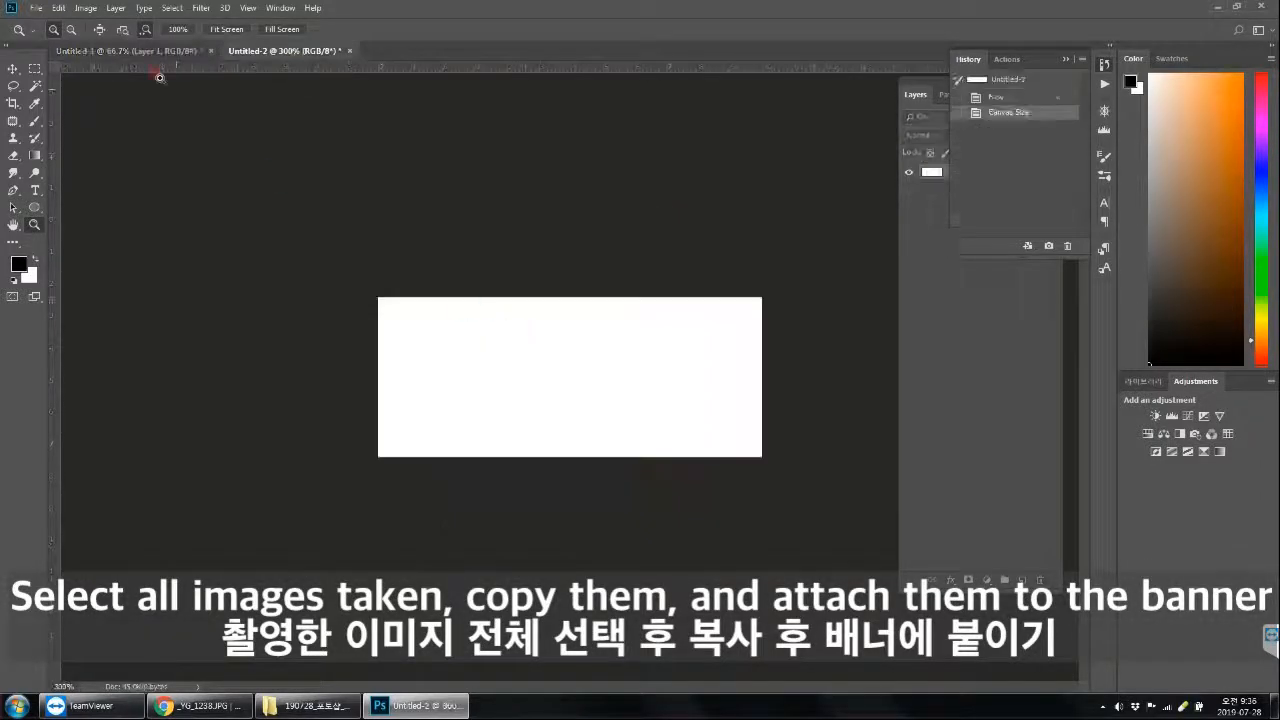
{"action": "left_click", "coordinate": [86, 8]}
{"action": "left_click", "coordinate": [86, 9]}
{"action": "left_click", "coordinate": [59, 9]}
{"action": "left_click", "coordinate": [174, 52]}
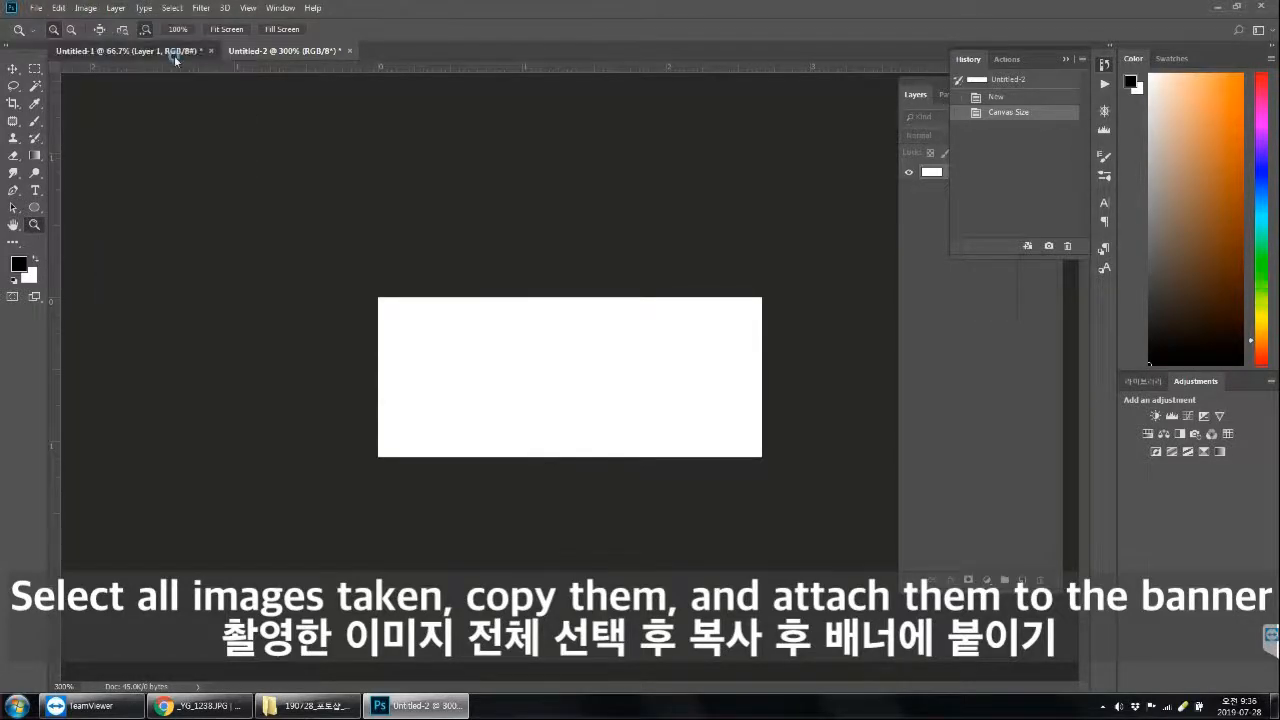
{"action": "key", "text": "ctrl+a"}
{"action": "key", "text": "ctrl+c"}
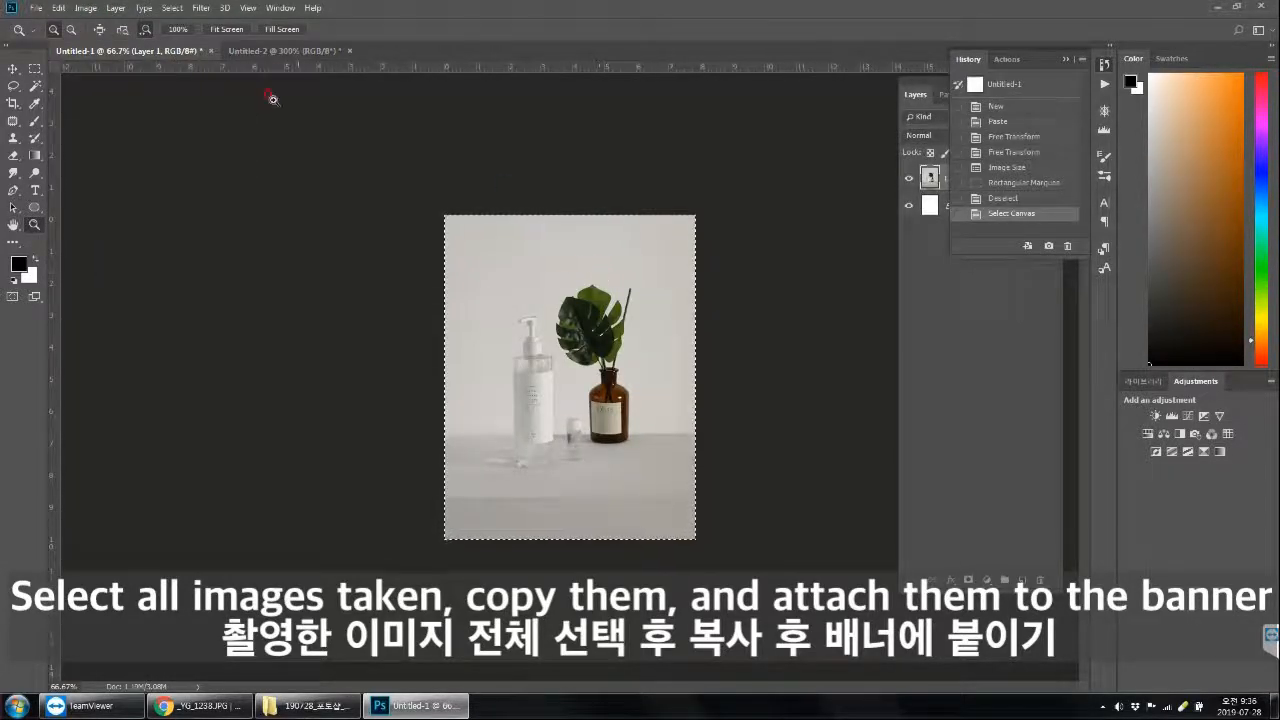
{"action": "left_click", "coordinate": [275, 50]}
{"action": "key", "text": "ctrl+v"}
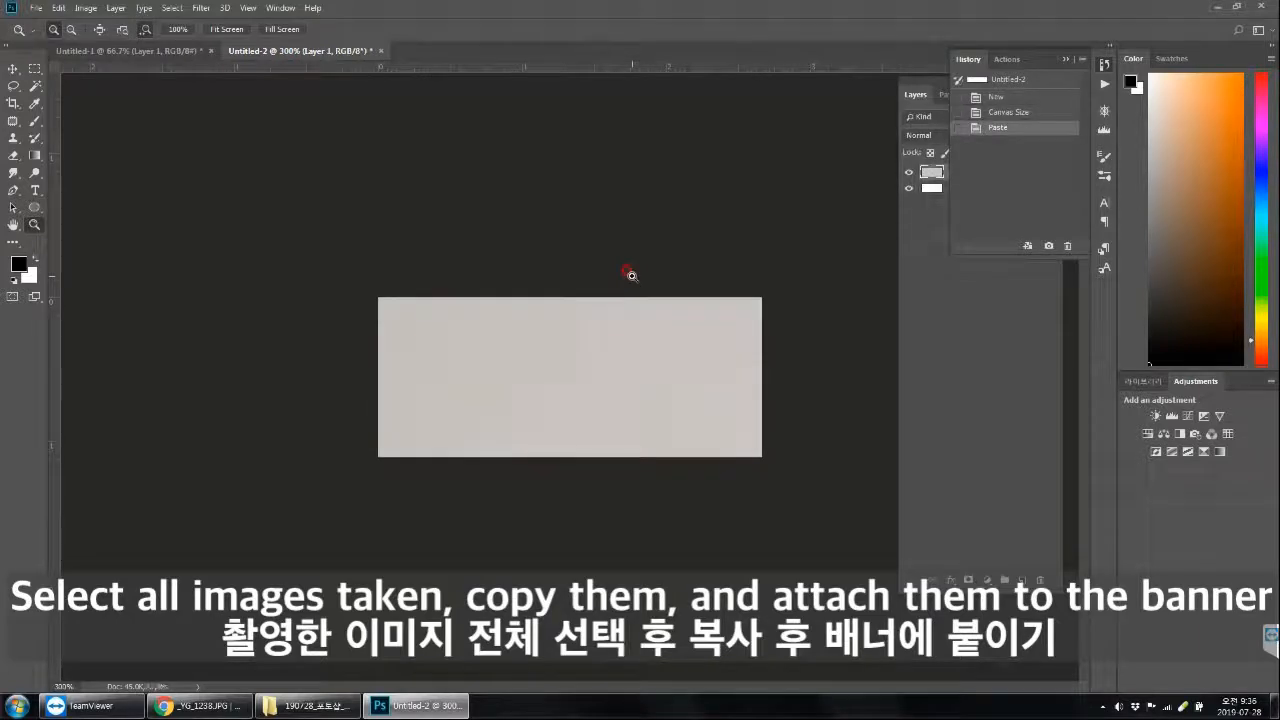
Step: Move the pasted photo into view and scale it down proportionally so the pump bottle and the brown vase both fit in the banner
{"action": "left_click", "coordinate": [14, 69]}
{"action": "left_click_drag", "start_coordinate": [414, 226], "coordinate": [628, 358]}
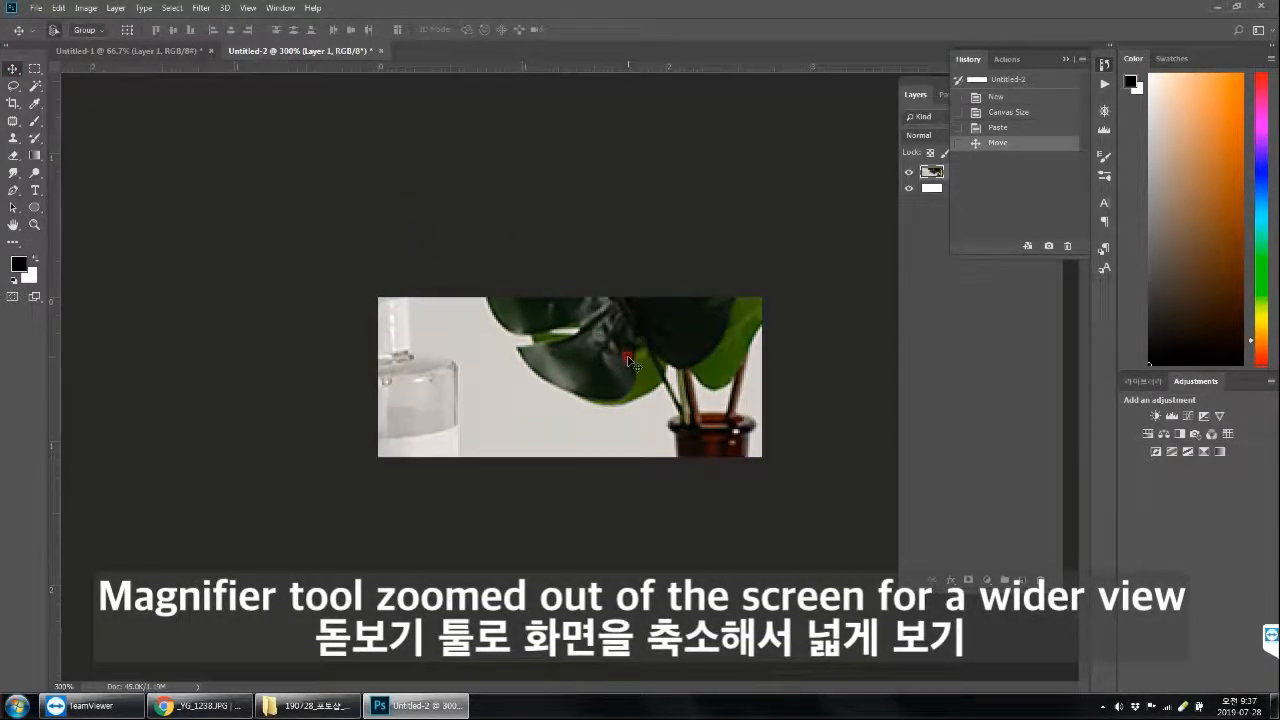
{"action": "key", "text": "ctrl+minus"}
{"action": "key", "text": "ctrl+minus"}
{"action": "key", "text": "ctrl+minus"}
{"action": "left_click", "coordinate": [62, 8]}
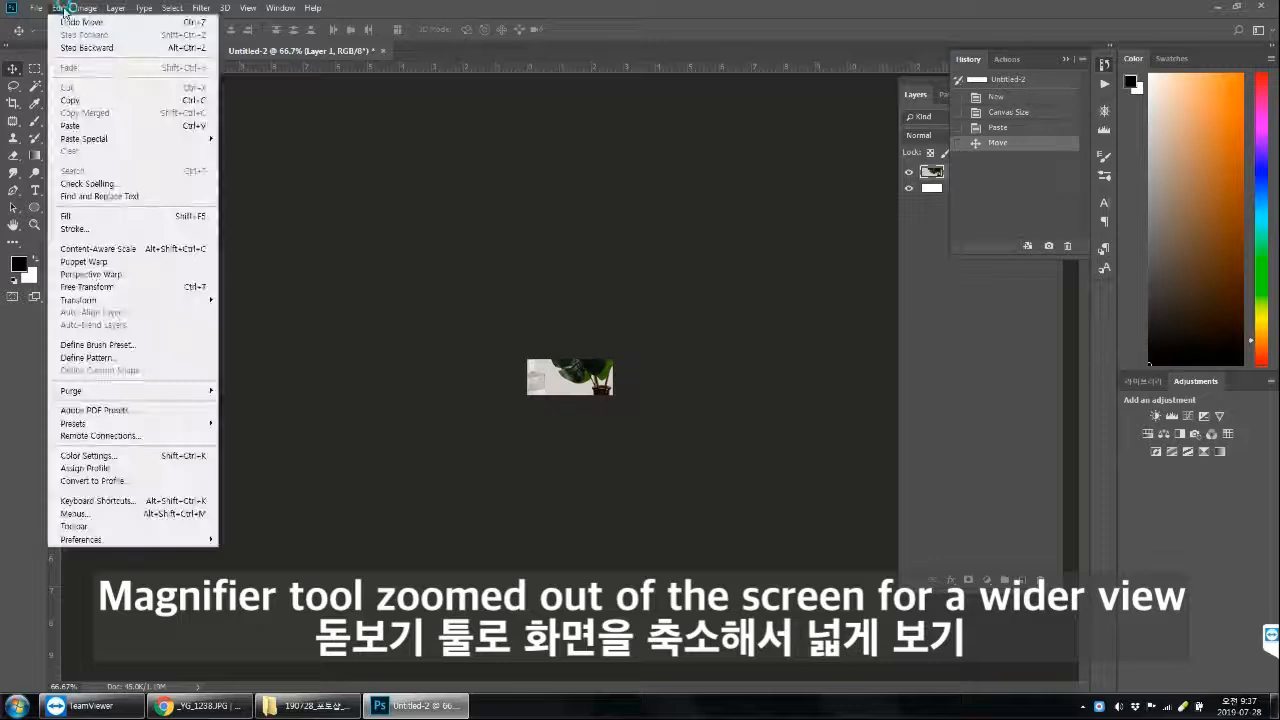
{"action": "mouse_move", "coordinate": [88, 298]}
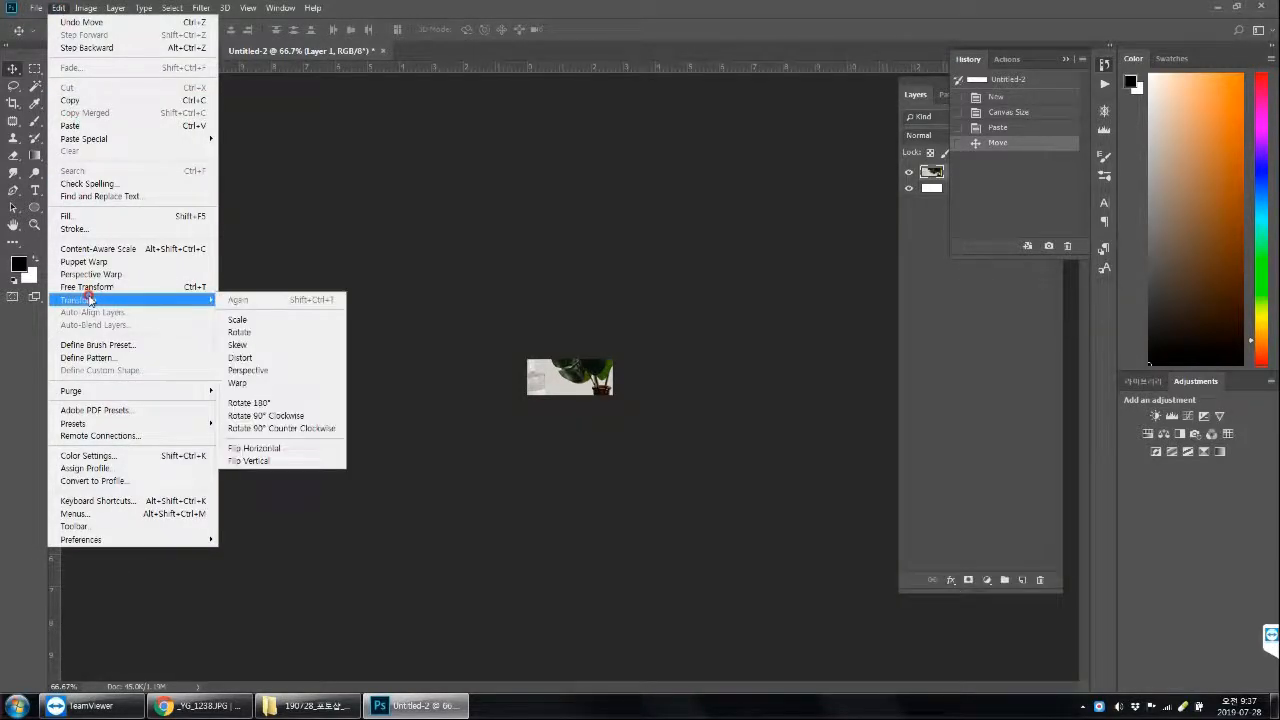
{"action": "left_click", "coordinate": [267, 320]}
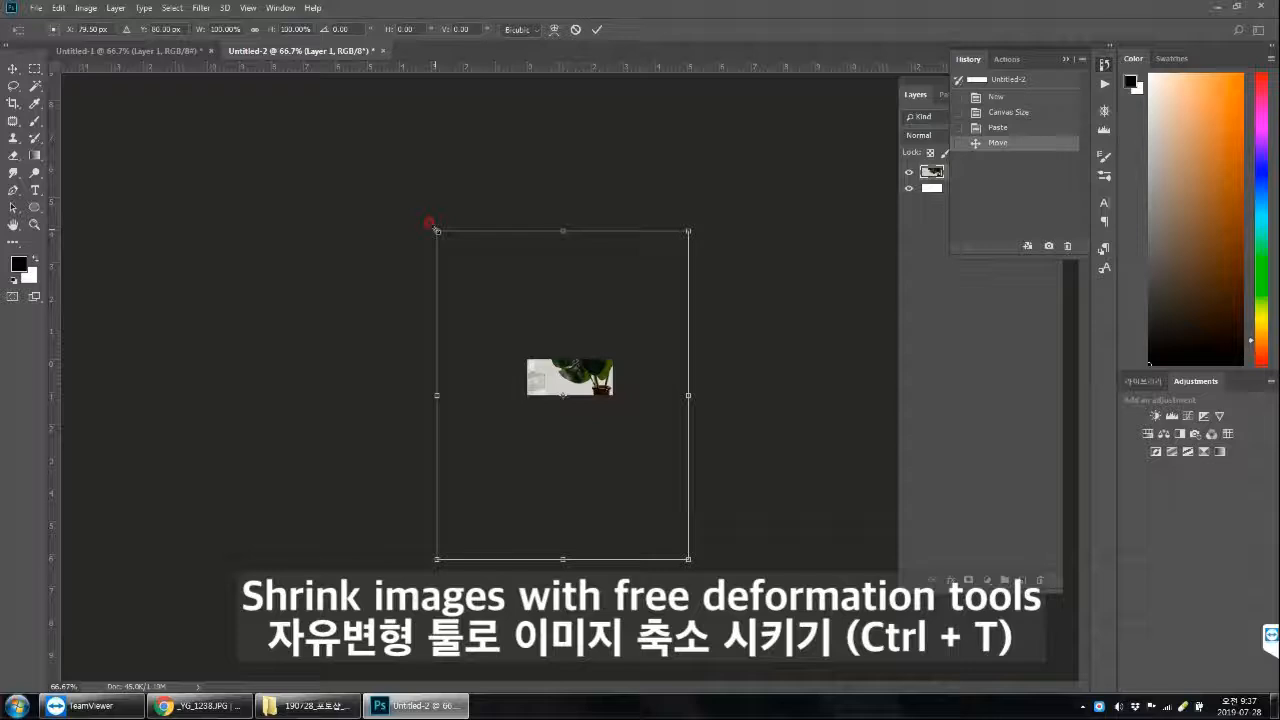
{"action": "left_click_drag", "start_coordinate": [430, 224], "coordinate": [481, 286]}
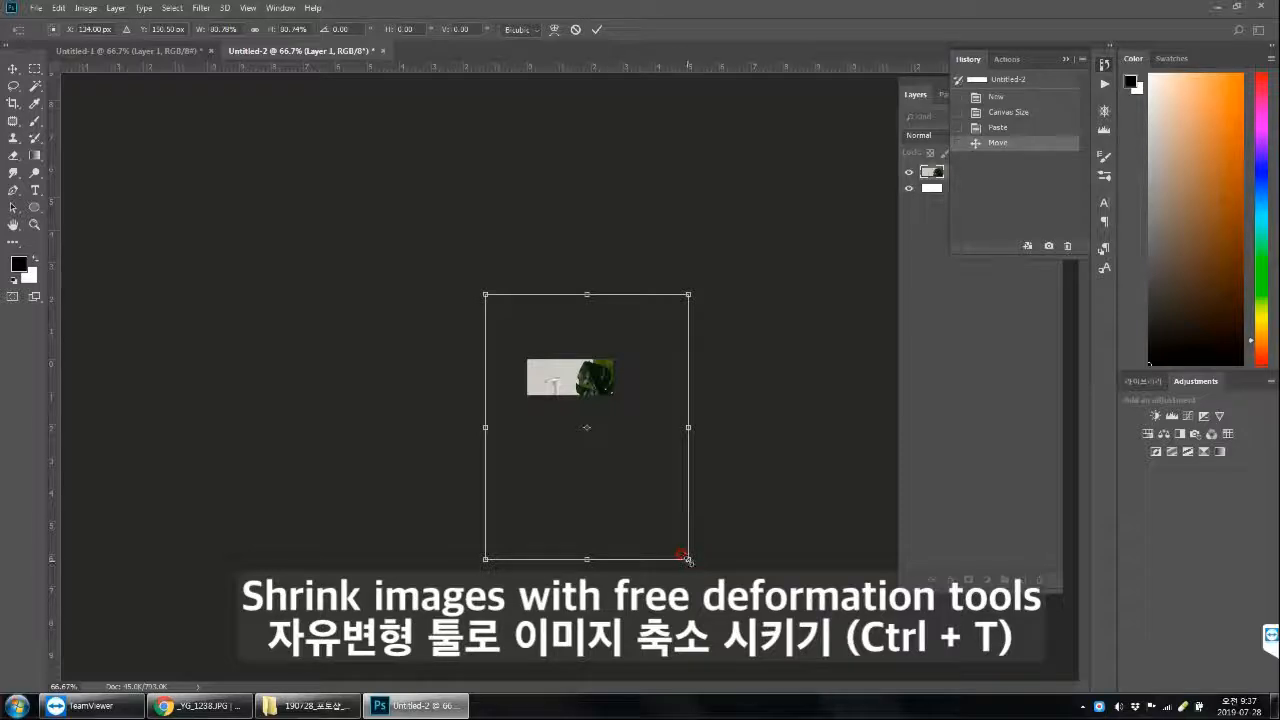
{"action": "left_click_drag", "start_coordinate": [686, 559], "coordinate": [606, 432]}
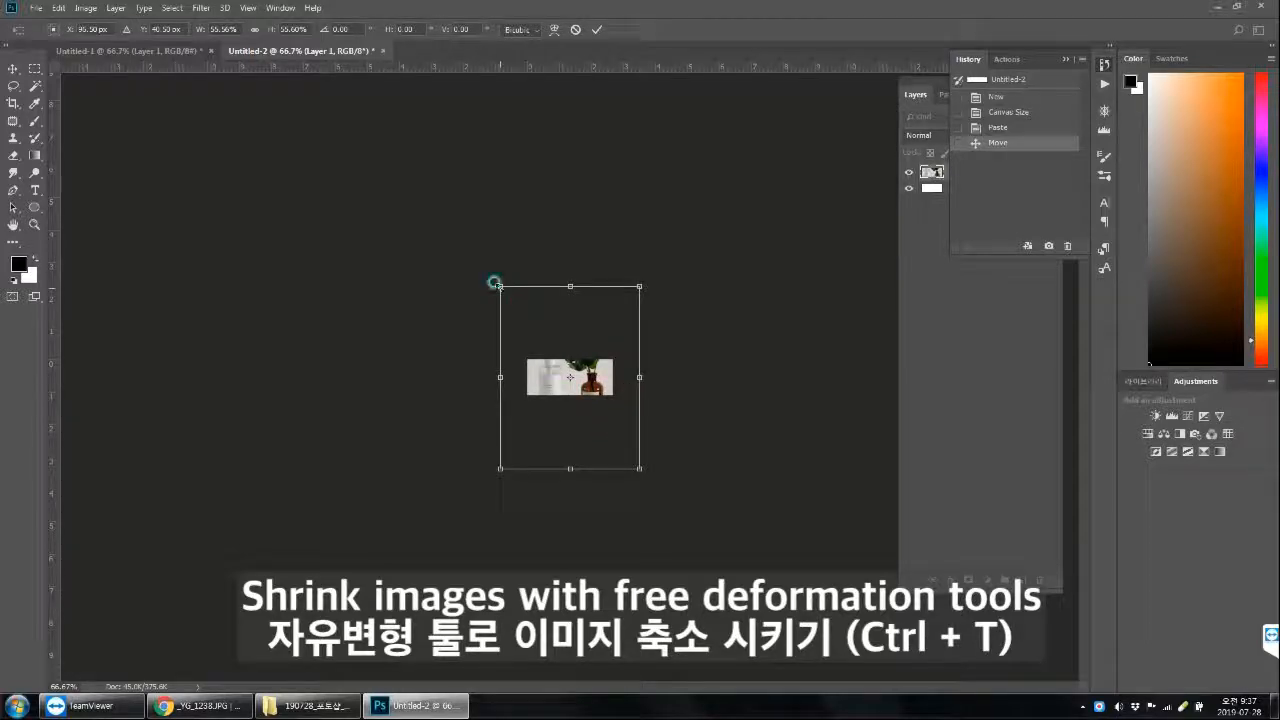
{"action": "left_click_drag", "start_coordinate": [498, 286], "coordinate": [520, 312]}
{"action": "key", "text": "Return"}
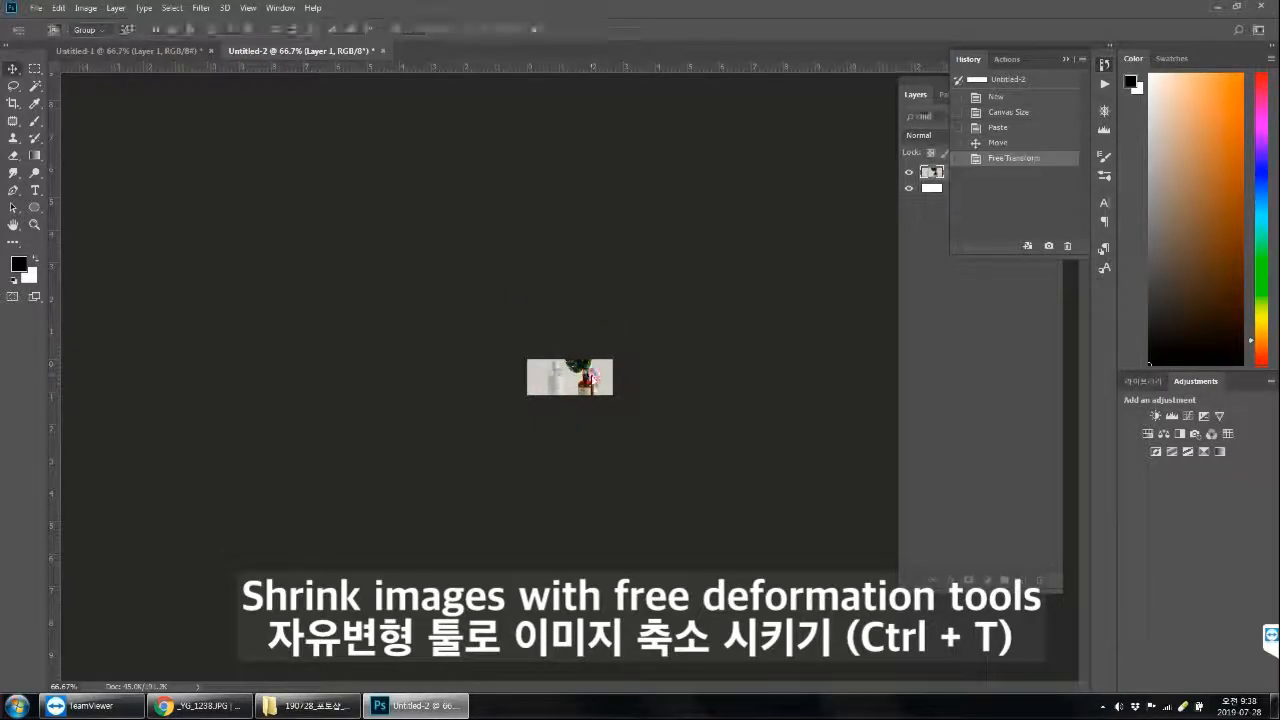
{"action": "key", "text": "z"}
{"action": "left_click", "coordinate": [606, 365]}
{"action": "left_click", "coordinate": [605, 365]}
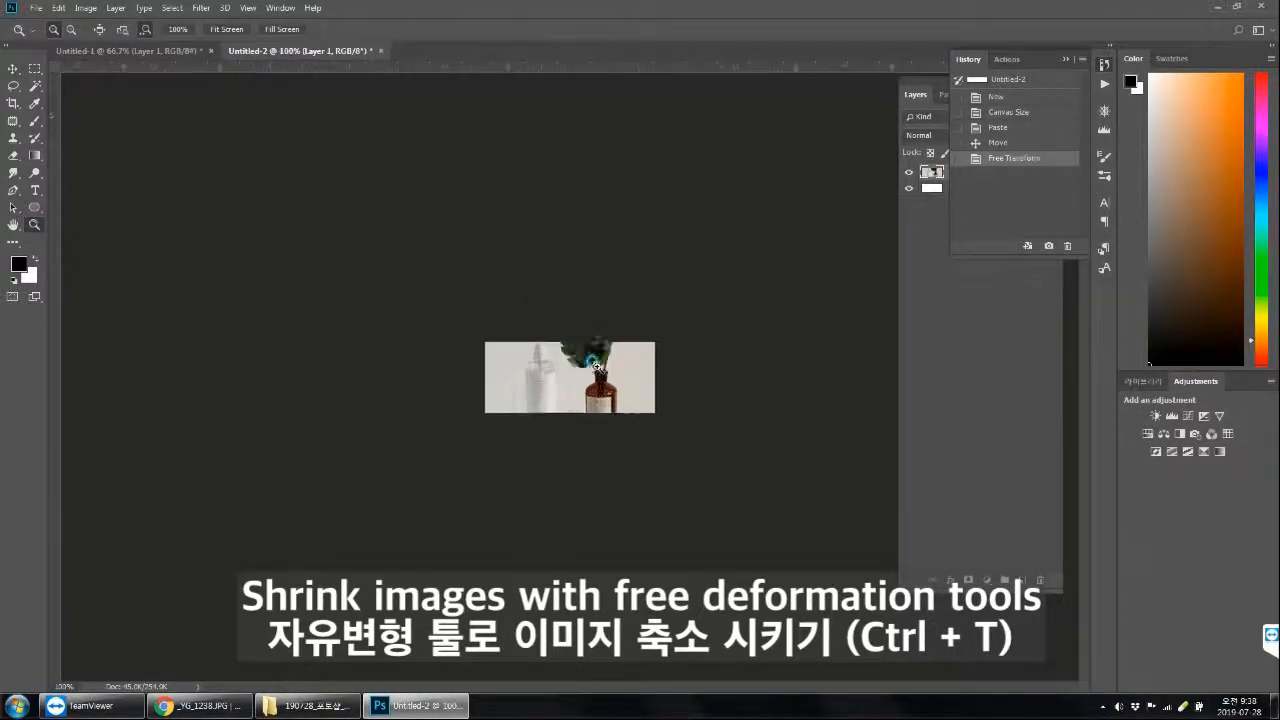
{"action": "left_click", "coordinate": [604, 366]}
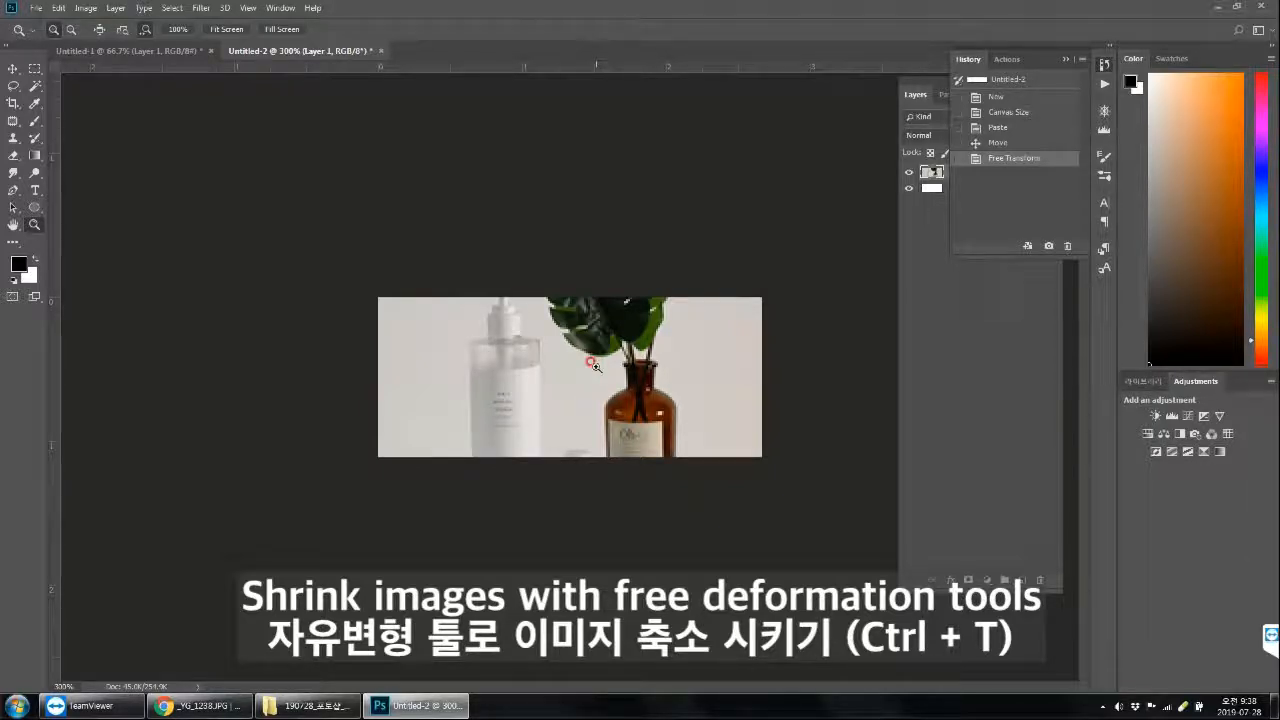
{"action": "left_click", "coordinate": [37, 7]}
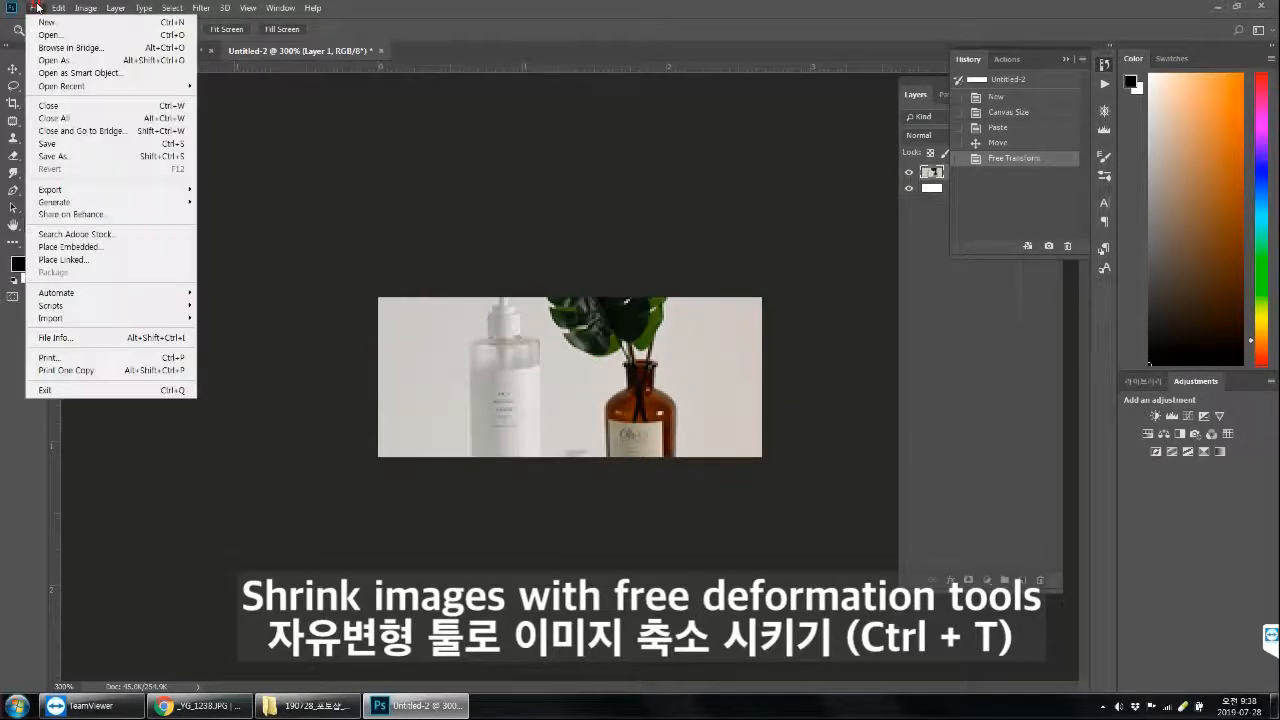
{"action": "left_click", "coordinate": [530, 14]}
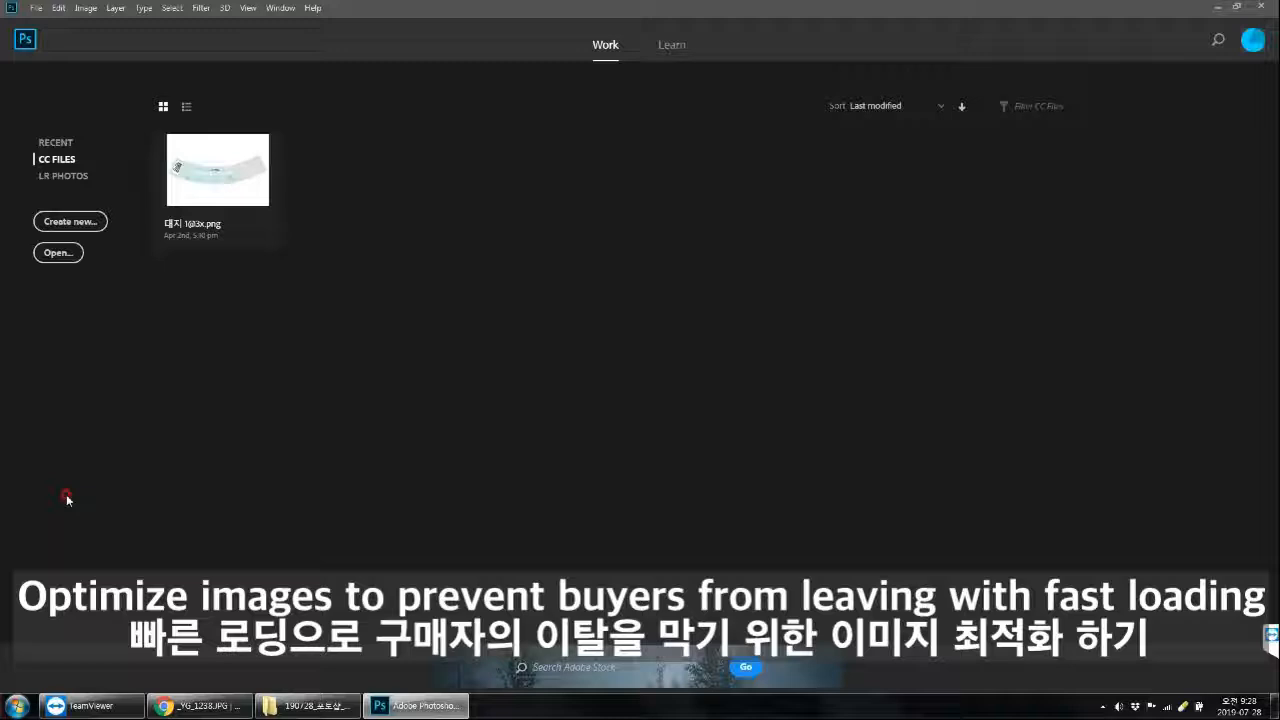
Step: Create a new white RGB document of 1920 × 2480 pixels at a resolution of 72 pixels/inch
{"action": "left_click", "coordinate": [94, 227]}
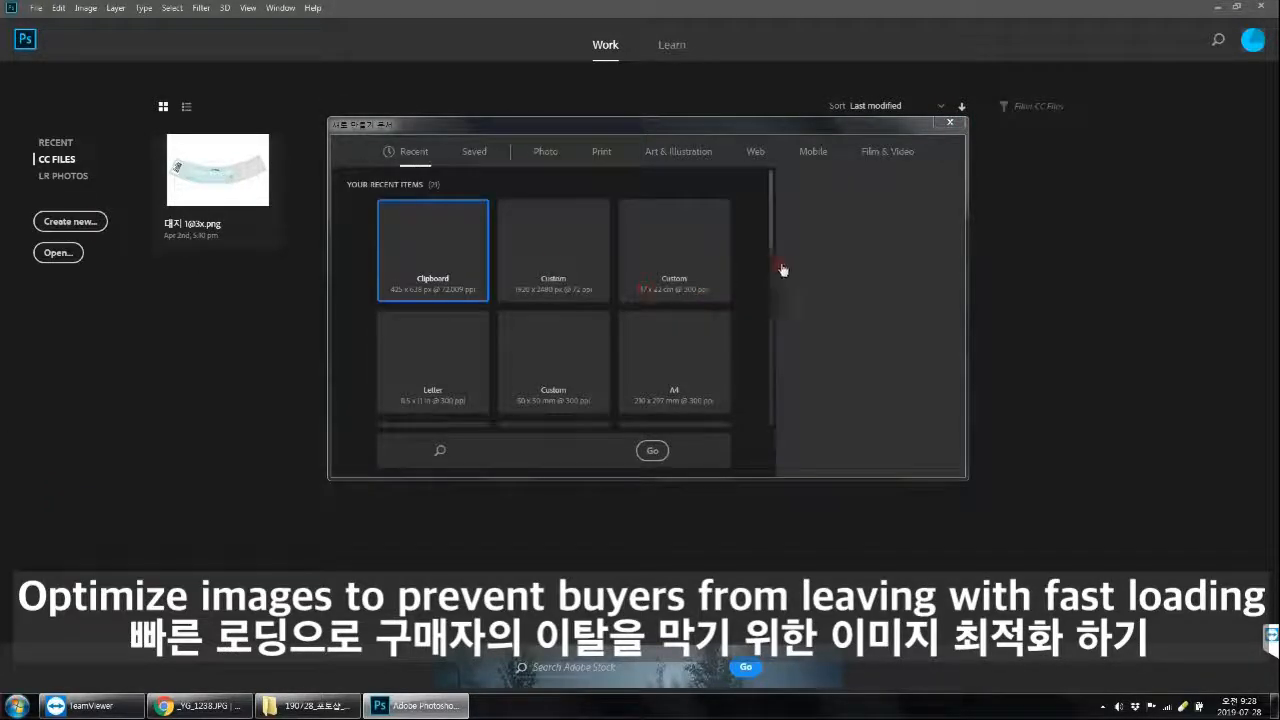
{"action": "double_click", "coordinate": [808, 246]}
{"action": "type", "text": "1920"}
{"action": "key", "text": "Tab"}
{"action": "type", "text": "2480"}
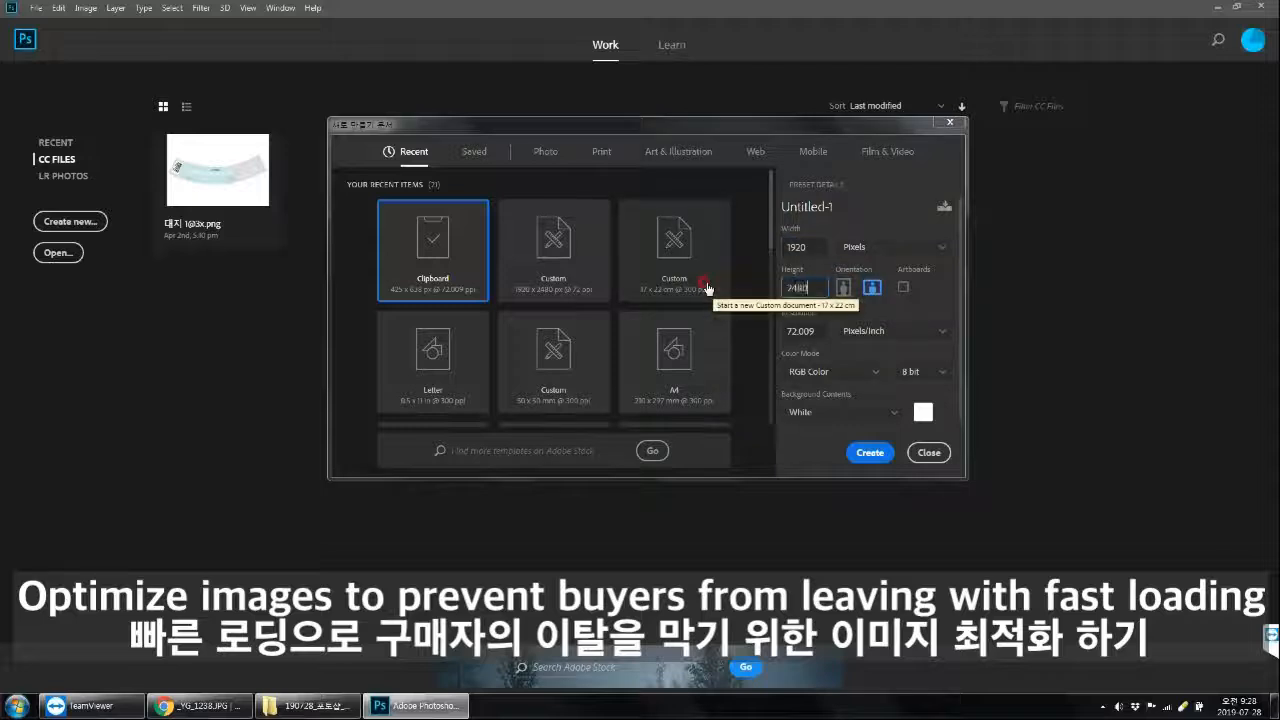
{"action": "key", "text": "Tab"}
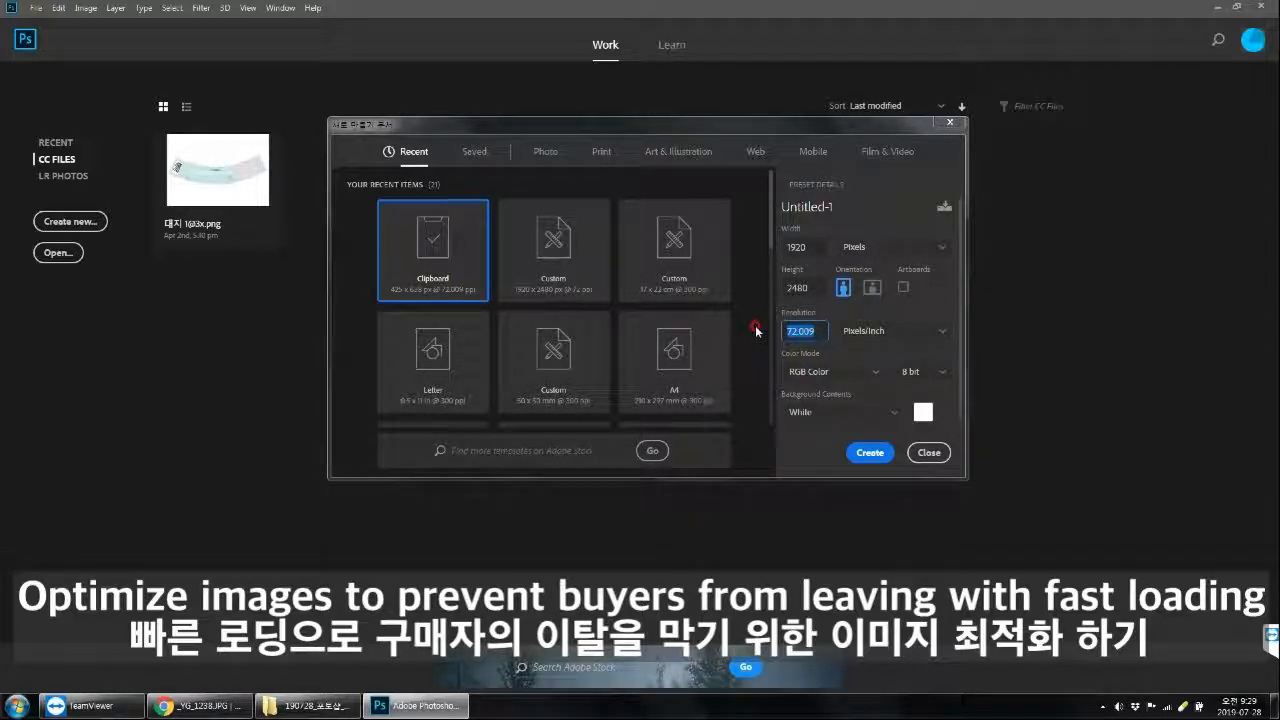
{"action": "type", "text": "72"}
{"action": "left_click", "coordinate": [879, 455]}
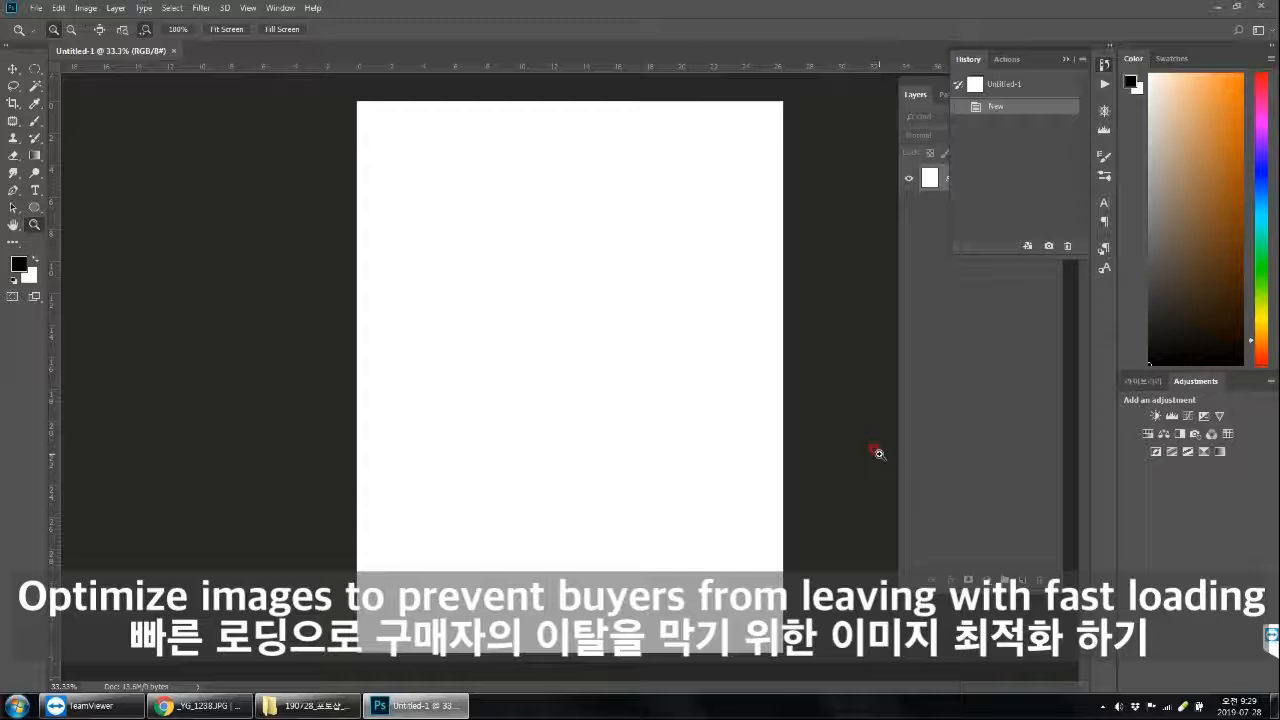
Step: Try to open a product photo from the 190728_포토샵_색보정 folder
{"action": "left_click", "coordinate": [38, 10]}
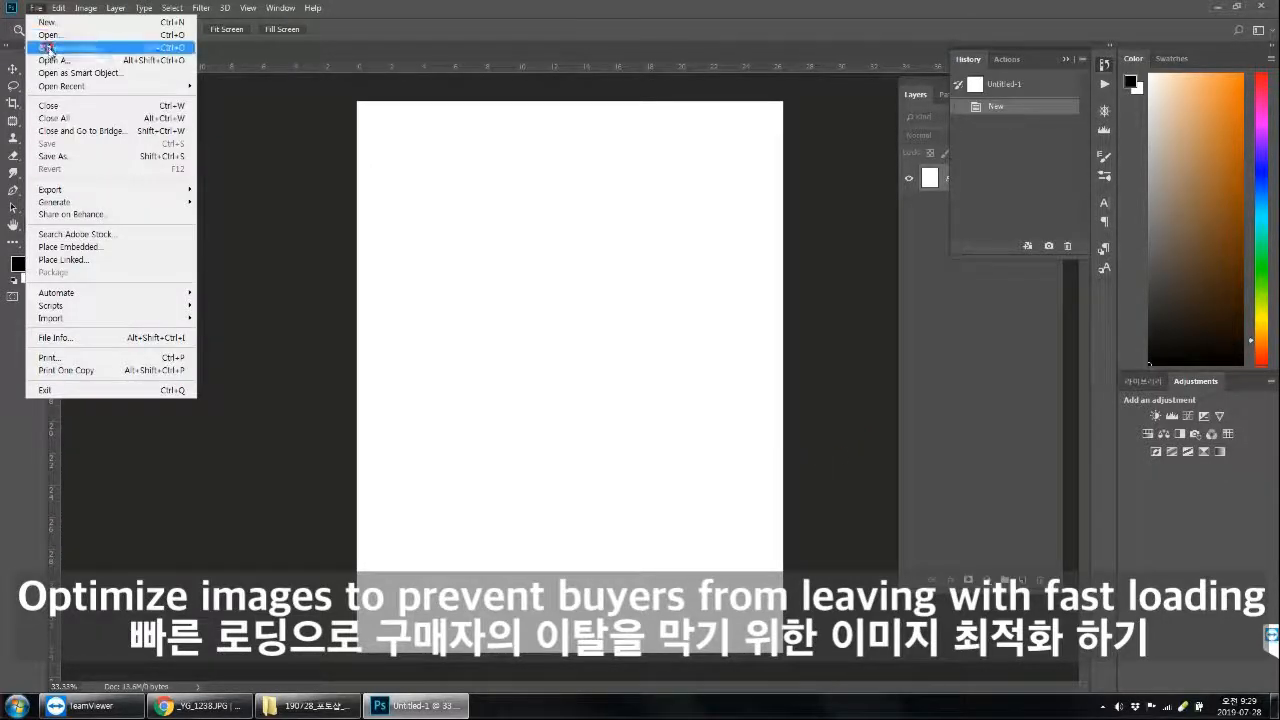
{"action": "left_click", "coordinate": [471, 229]}
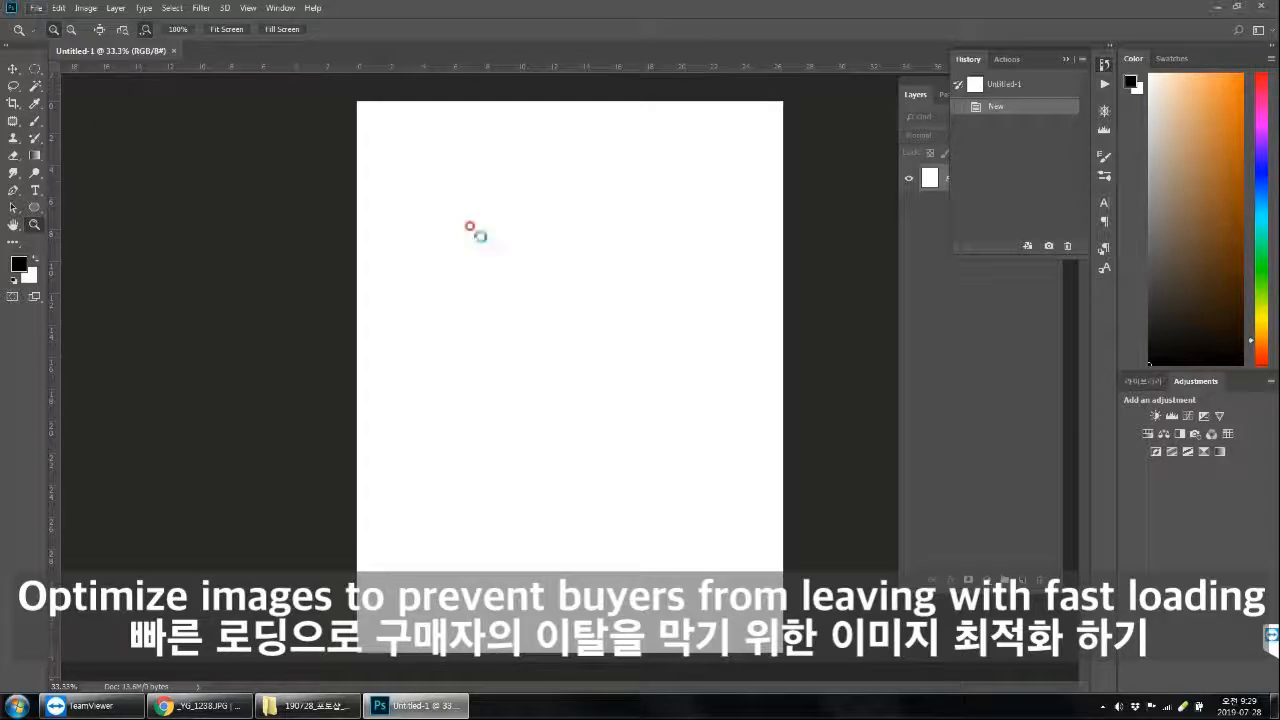
{"action": "key", "text": "ctrl+o"}
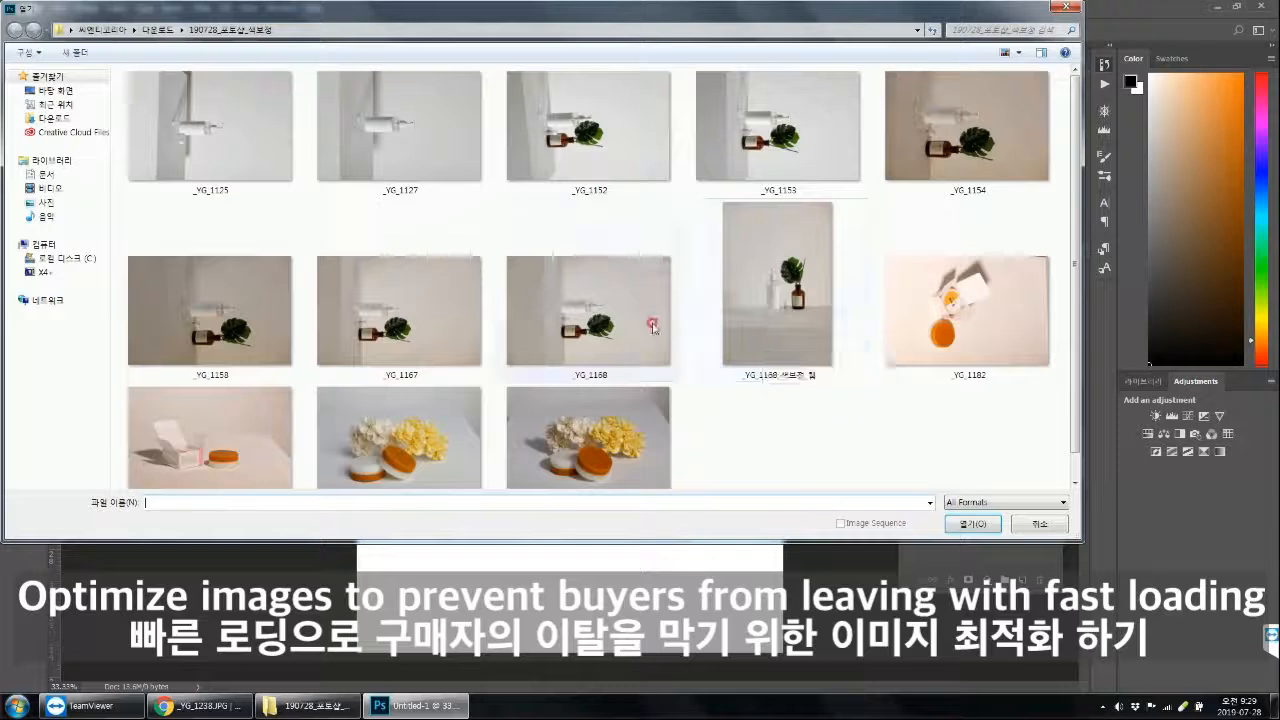
{"action": "left_click", "coordinate": [682, 337]}
{"action": "left_click", "coordinate": [970, 524]}
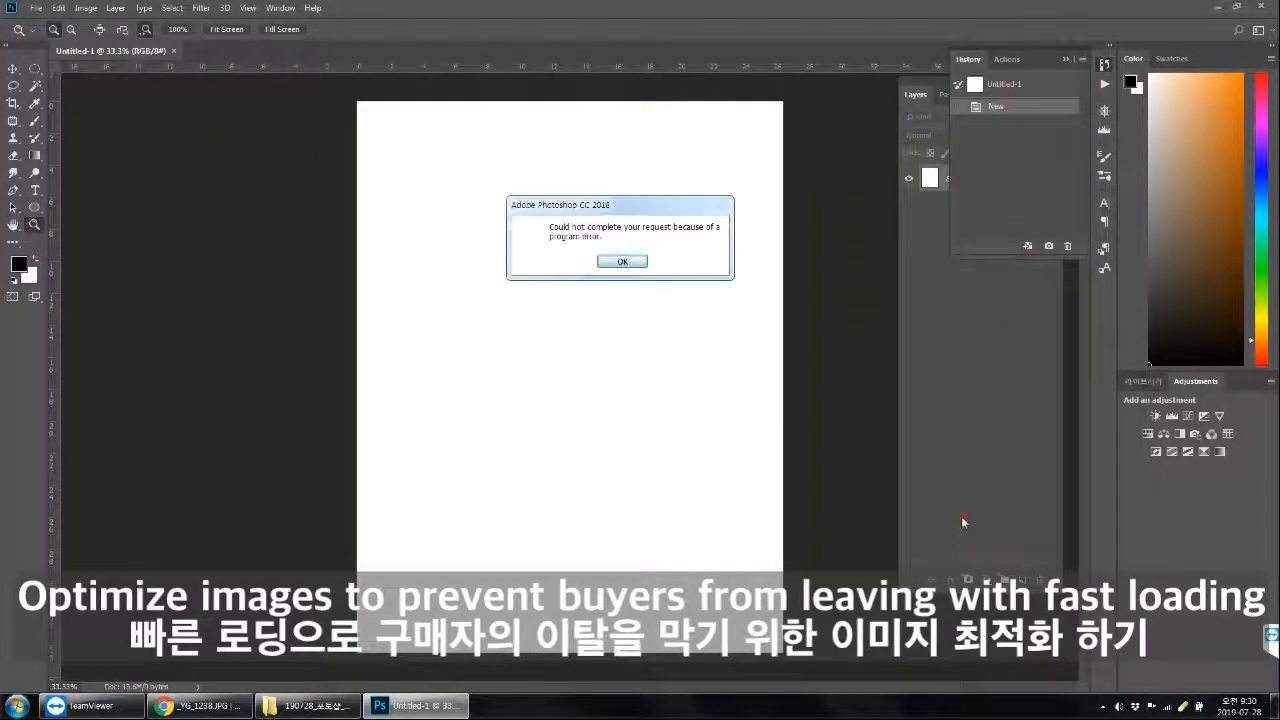
{"action": "left_click", "coordinate": [625, 261]}
Step: Open the portrait-format _YG_1168 photo and paste its entire canvas into the blank 1920 × 2480 document
{"action": "left_click", "coordinate": [35, 8]}
{"action": "left_click", "coordinate": [45, 40]}
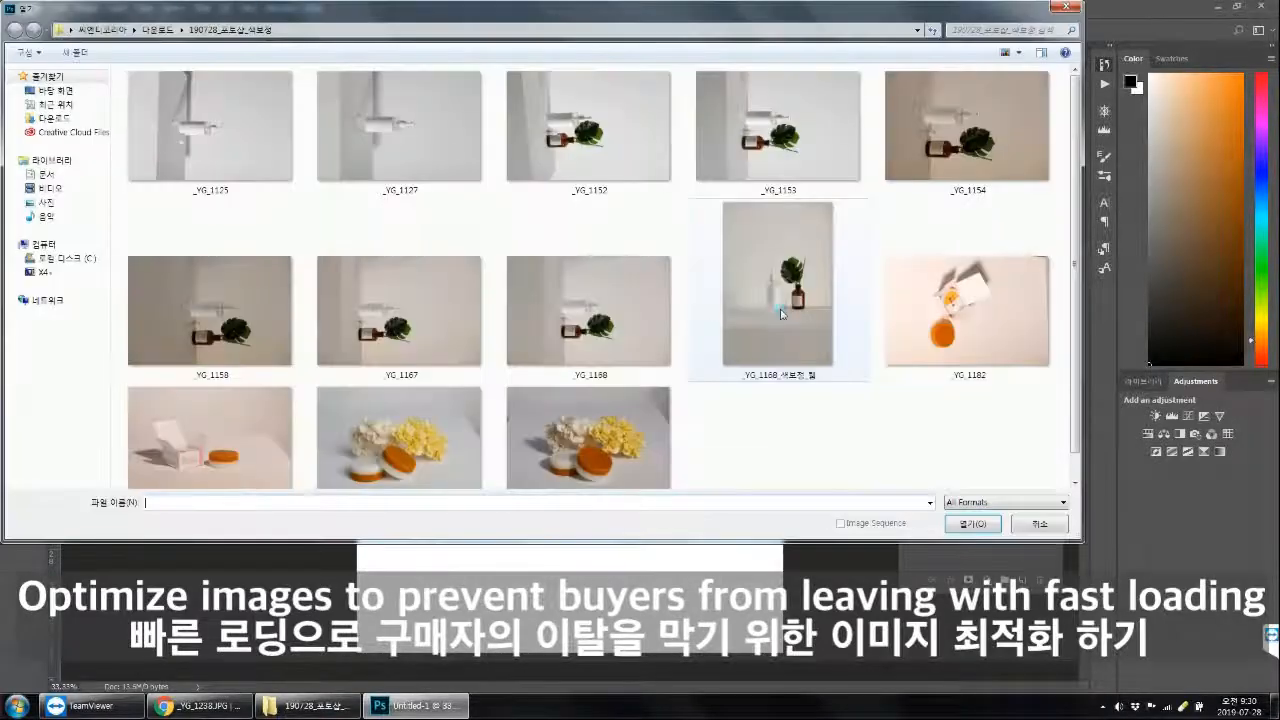
{"action": "left_click", "coordinate": [781, 314]}
{"action": "left_click", "coordinate": [971, 524]}
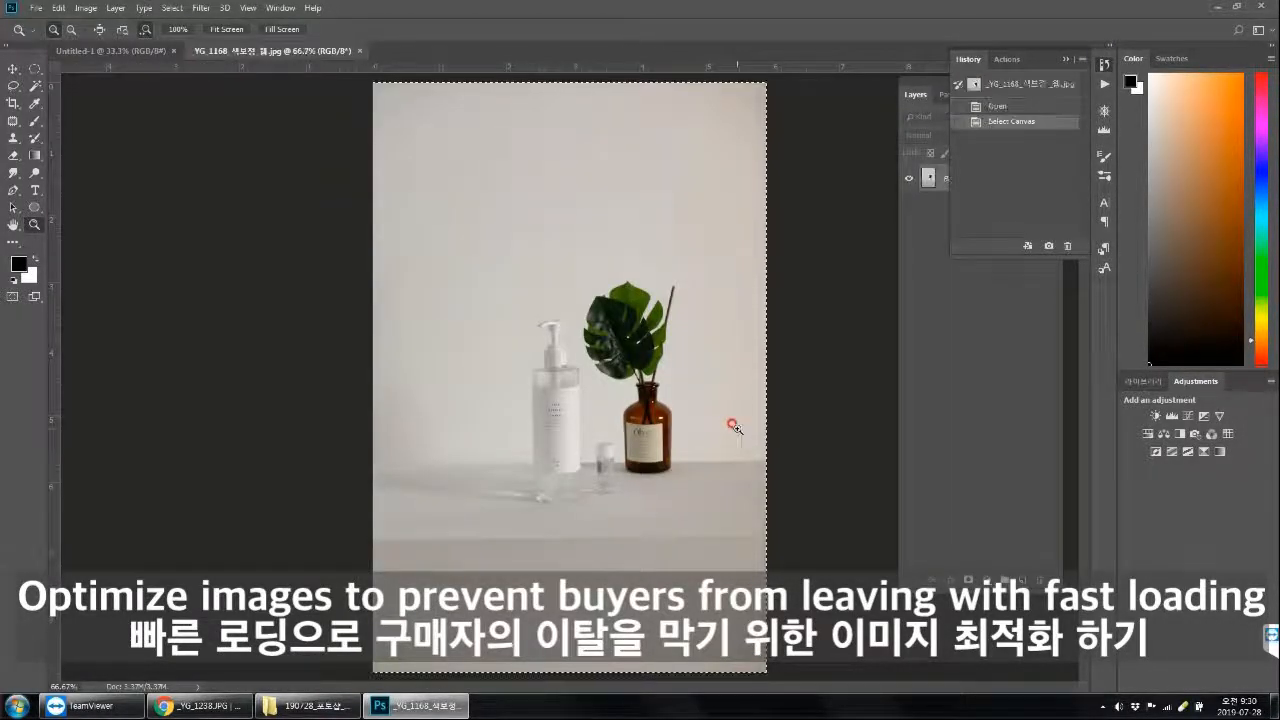
{"action": "key", "text": "ctrl+w"}
{"action": "key", "text": "ctrl+v"}
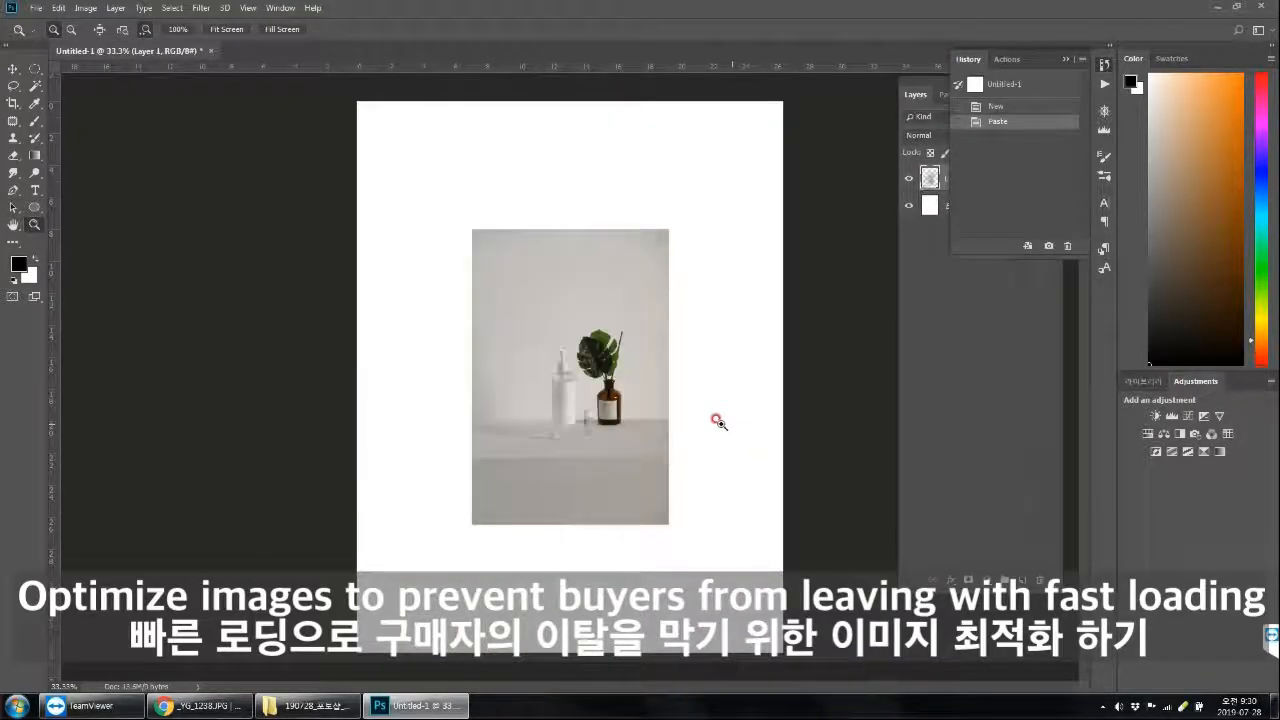
Step: Enlarge the pasted photo with Free Transform until it covers the whole white canvas
{"action": "key", "text": "ctrl+t"}
{"action": "left_click_drag", "start_coordinate": [668, 523], "coordinate": [788, 686]}
{"action": "key", "text": "Return"}
Step: Enlarge the photo a little further beyond the canvas and shift it up and to the left to recompose the bottles
{"action": "key", "text": "z"}
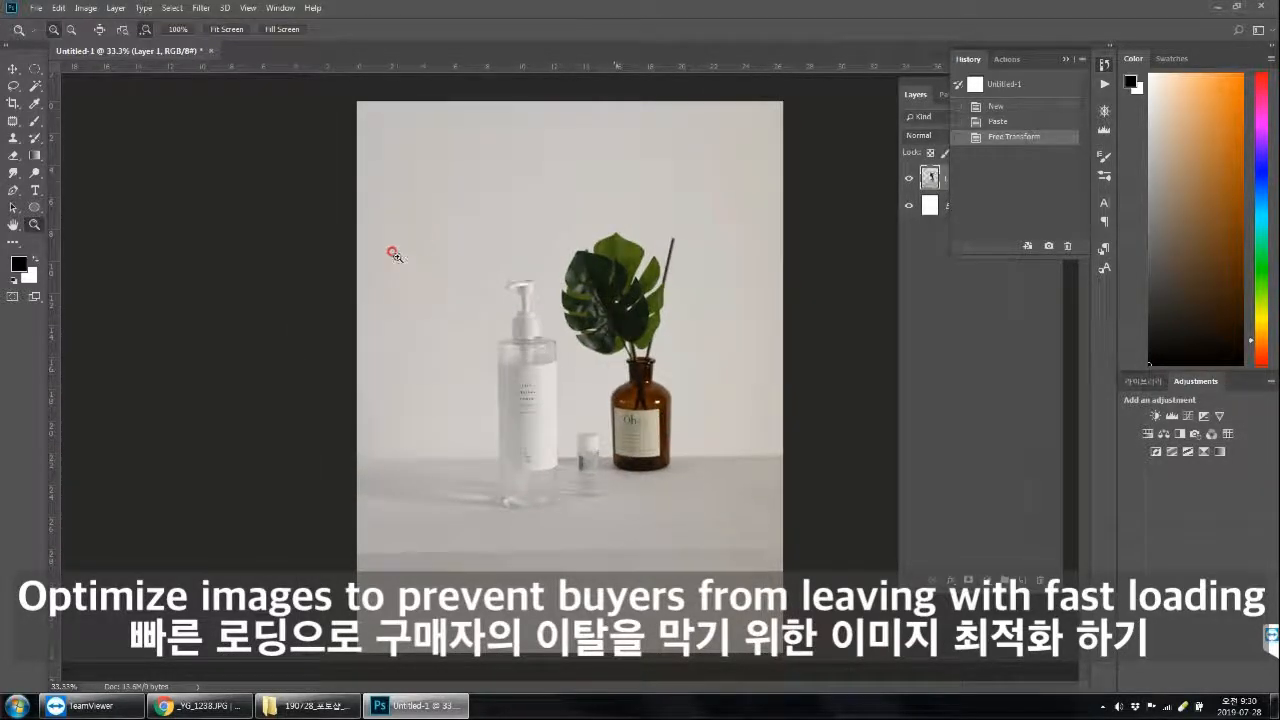
{"action": "left_click", "coordinate": [530, 353], "text": "alt"}
{"action": "left_click", "coordinate": [541, 352]}
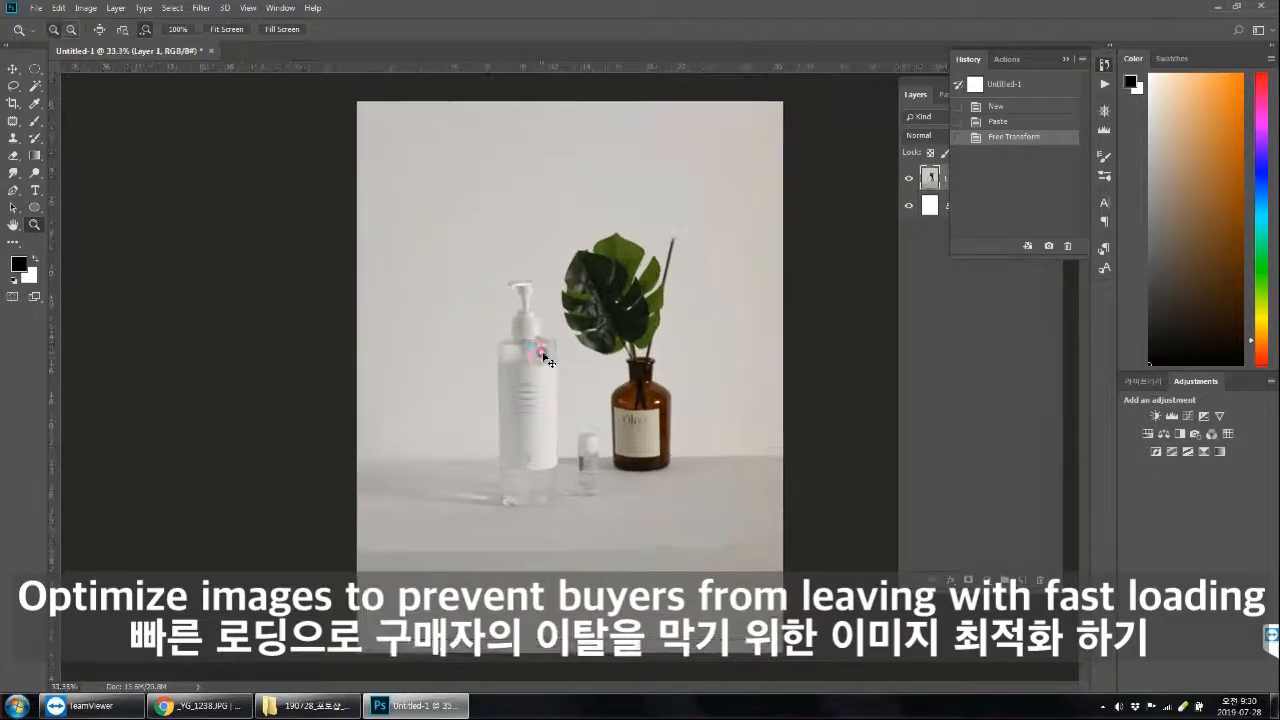
{"action": "left_click", "coordinate": [542, 352], "text": "alt"}
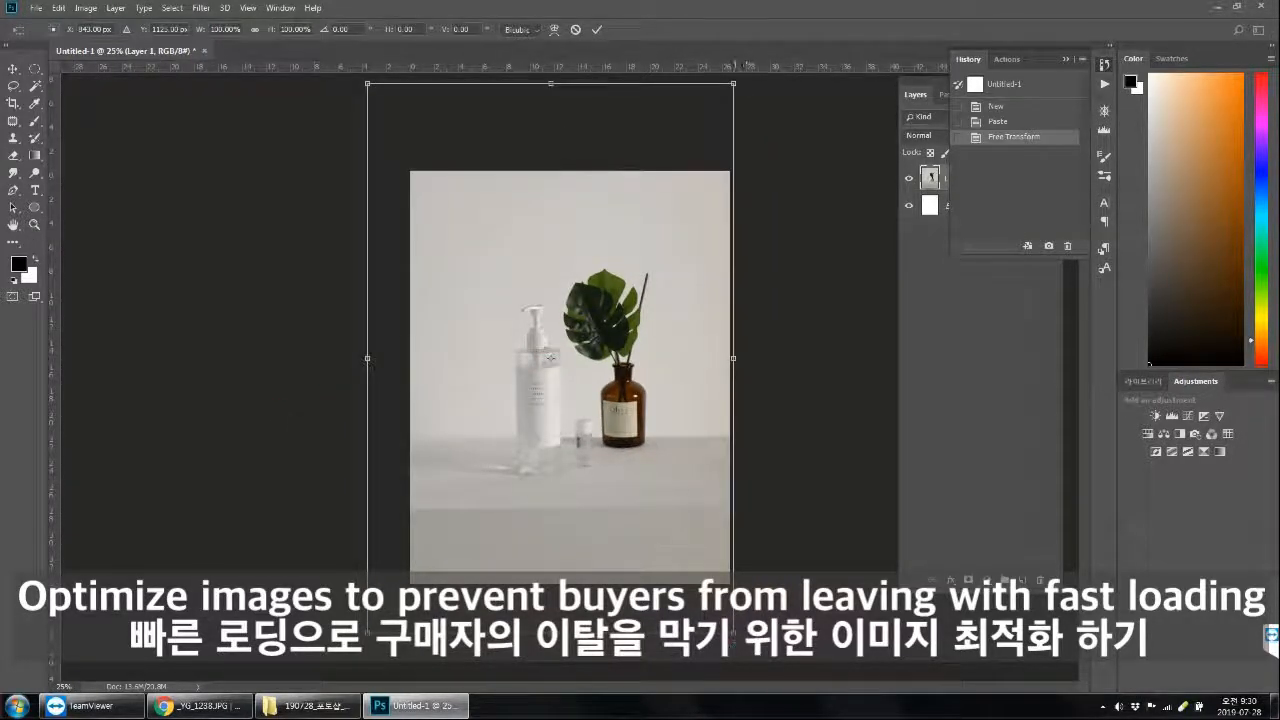
{"action": "left_click_drag", "start_coordinate": [736, 632], "coordinate": [790, 668]}
{"action": "left_click_drag", "start_coordinate": [686, 508], "coordinate": [650, 478]}
{"action": "key", "text": "z"}
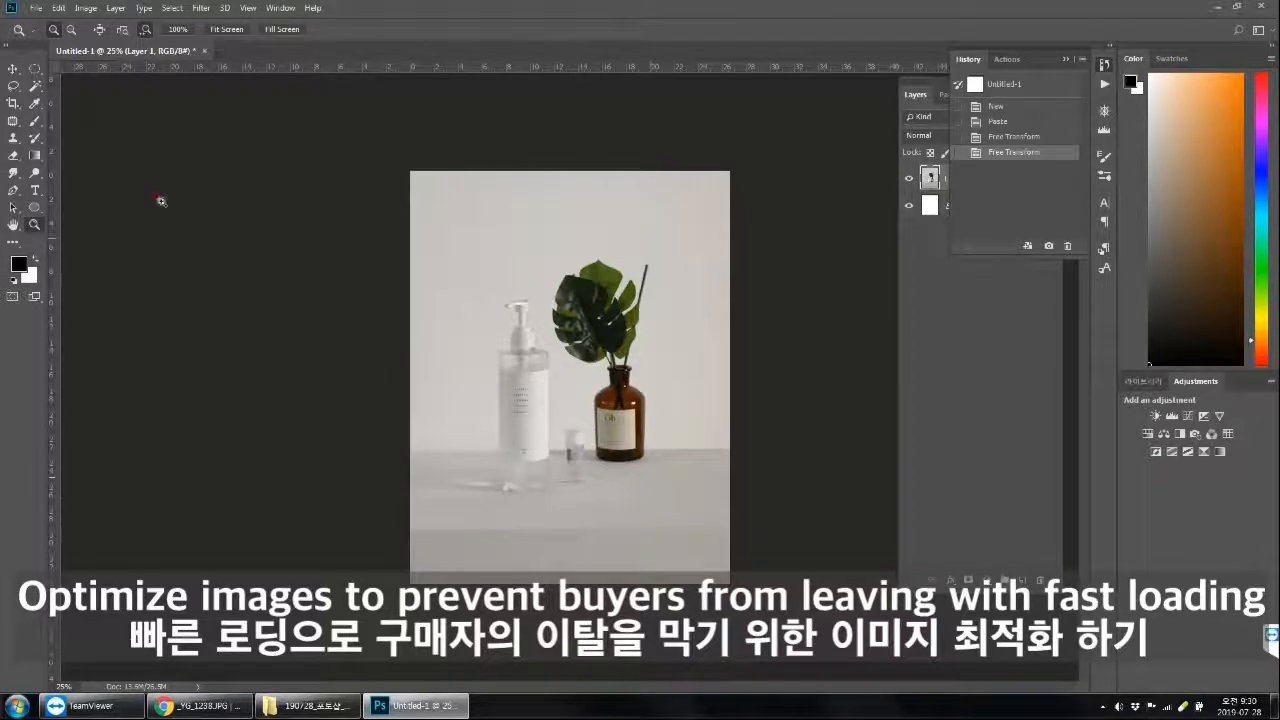
{"action": "left_click", "coordinate": [36, 8]}
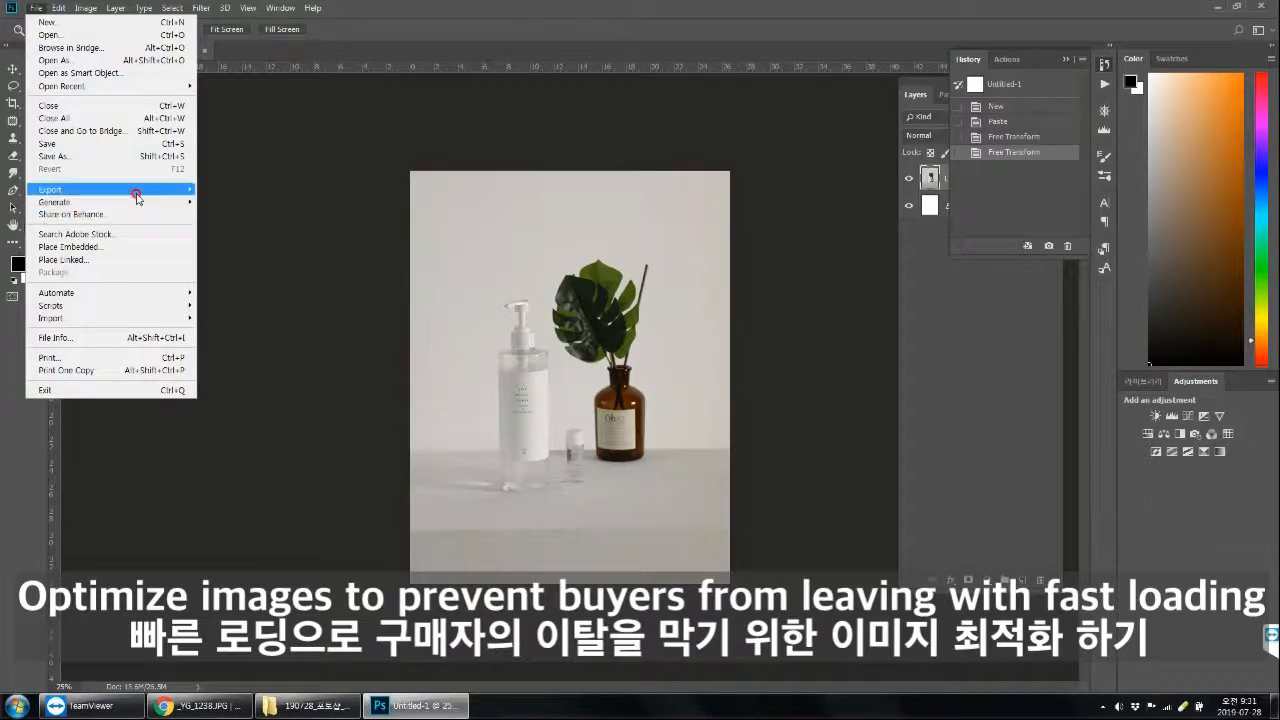
{"action": "mouse_move", "coordinate": [136, 190]}
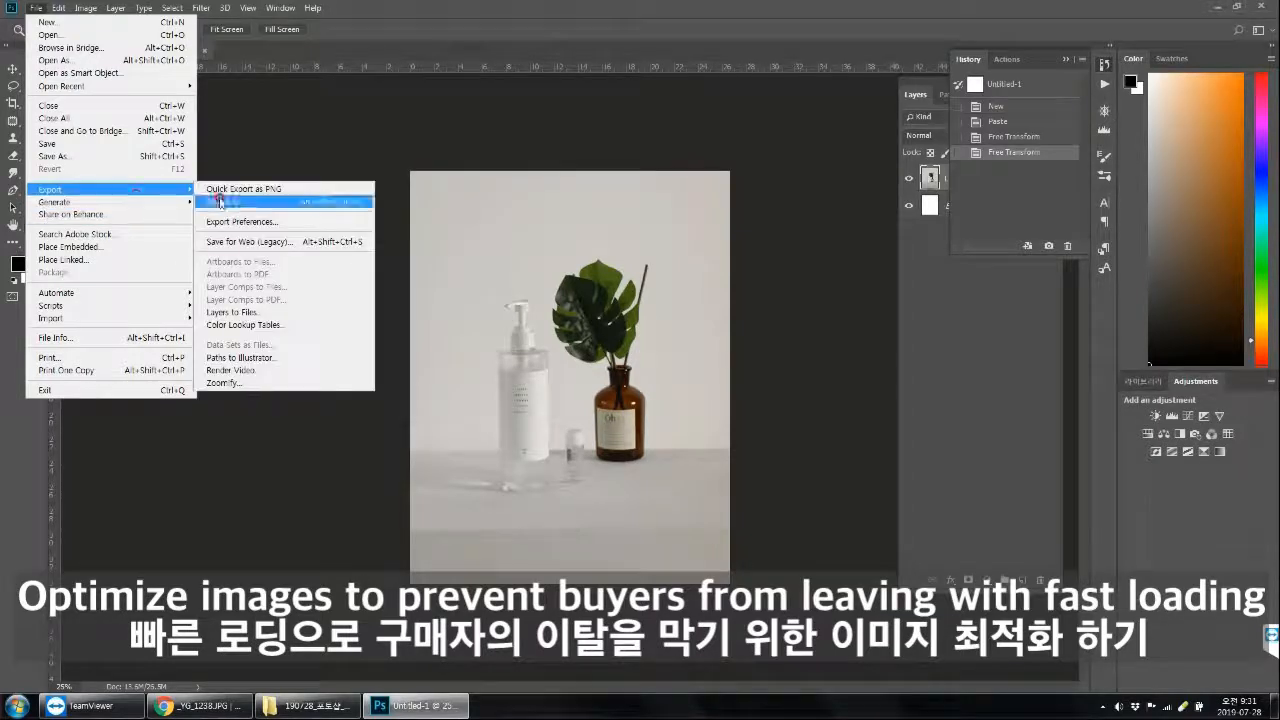
{"action": "left_click", "coordinate": [263, 246]}
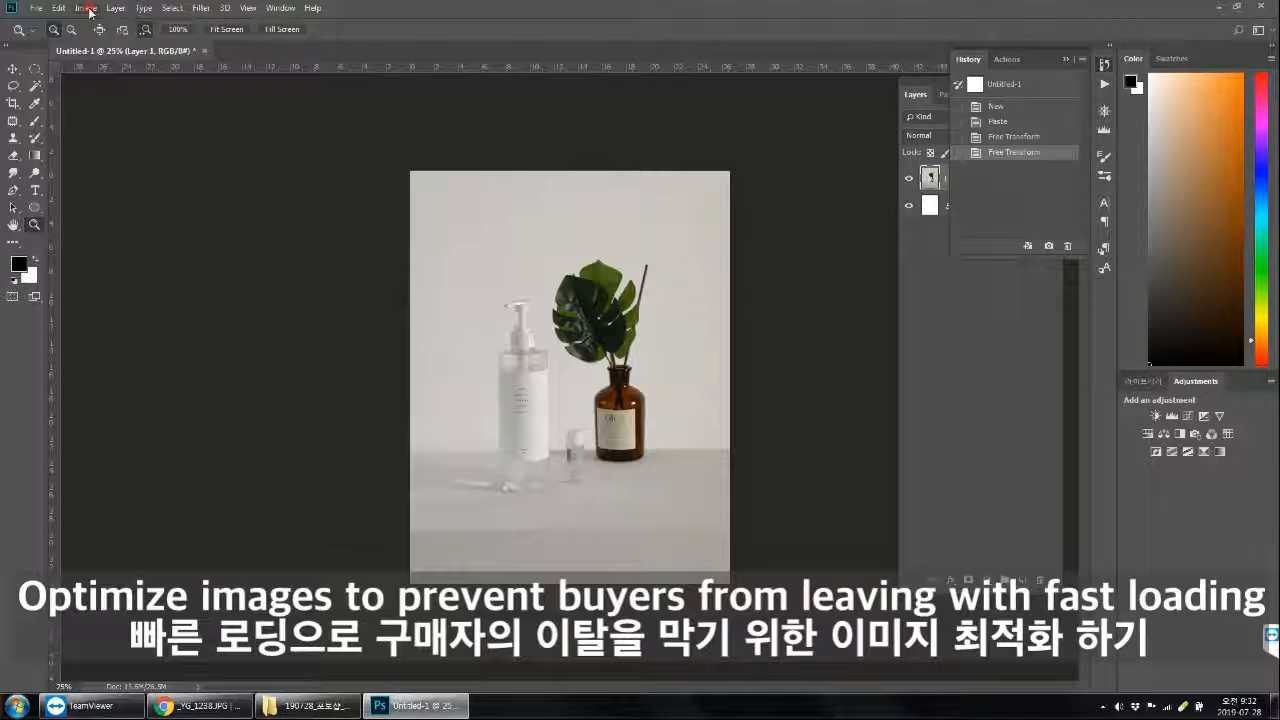
Step: Resize the image to a width of 20 cm with Image Size, keeping its proportions
{"action": "left_click", "coordinate": [35, 68]}
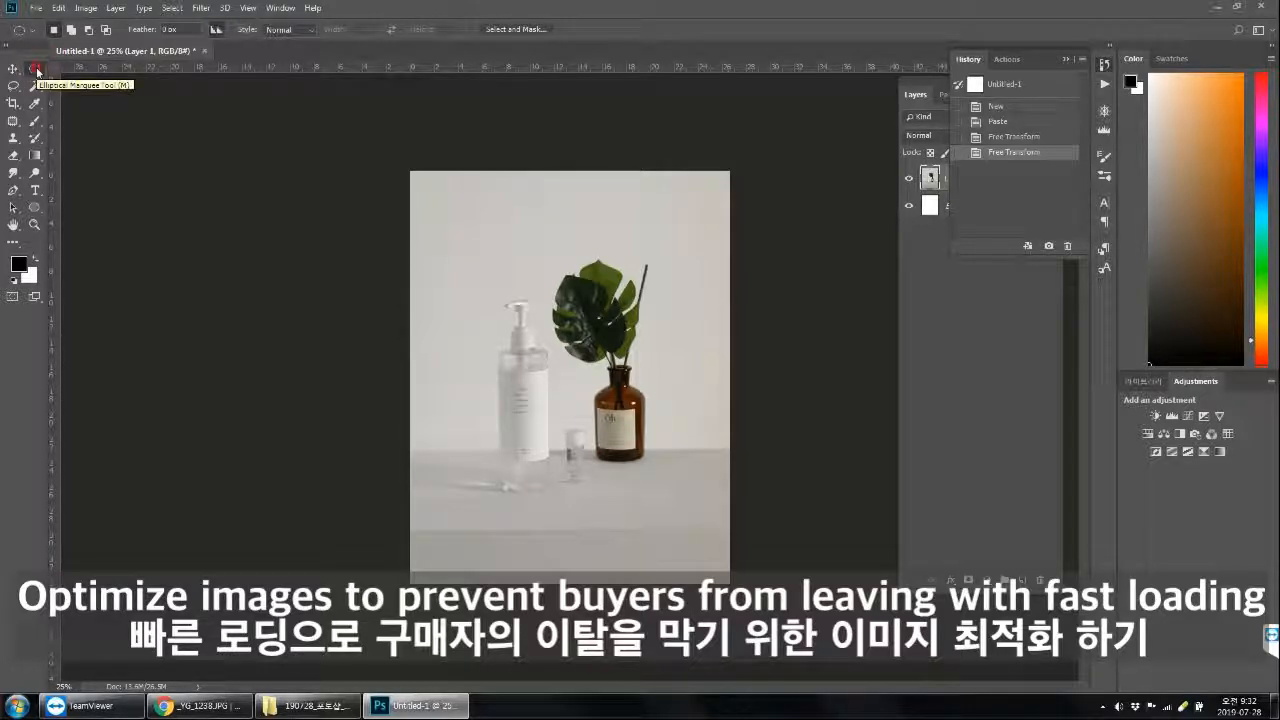
{"action": "left_click", "coordinate": [86, 8]}
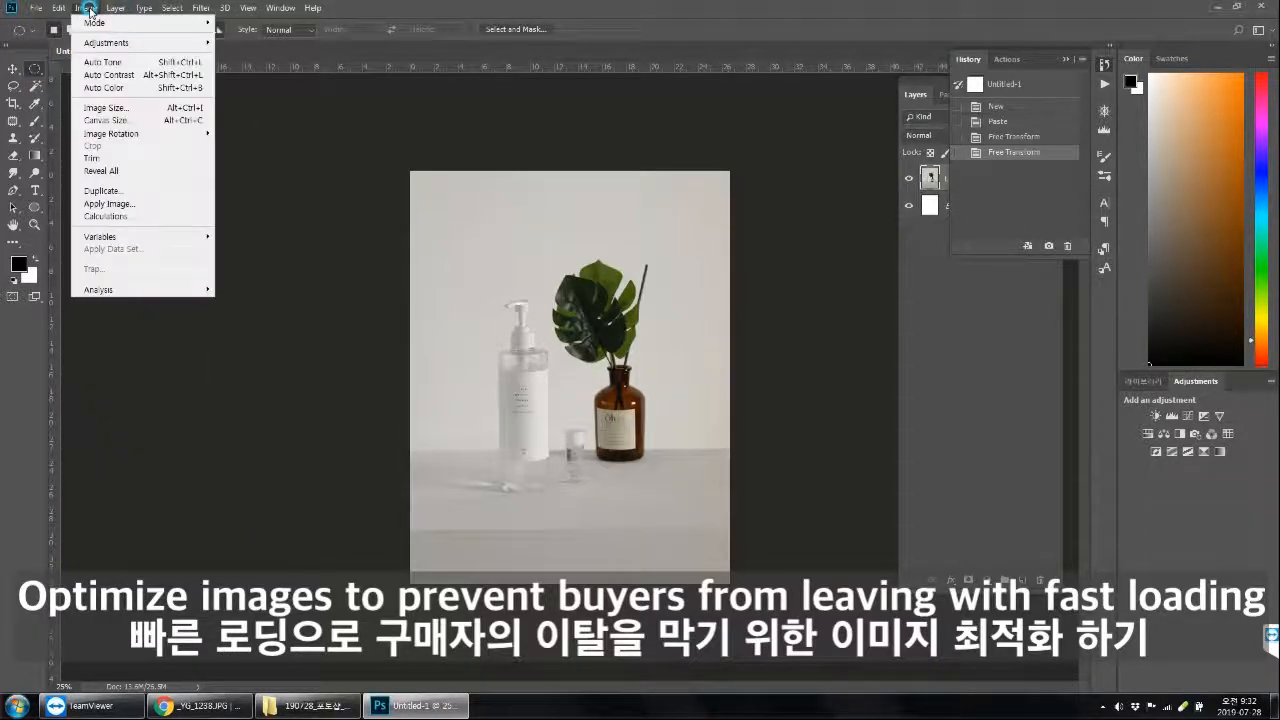
{"action": "left_click", "coordinate": [110, 110]}
{"action": "type", "text": "20"}
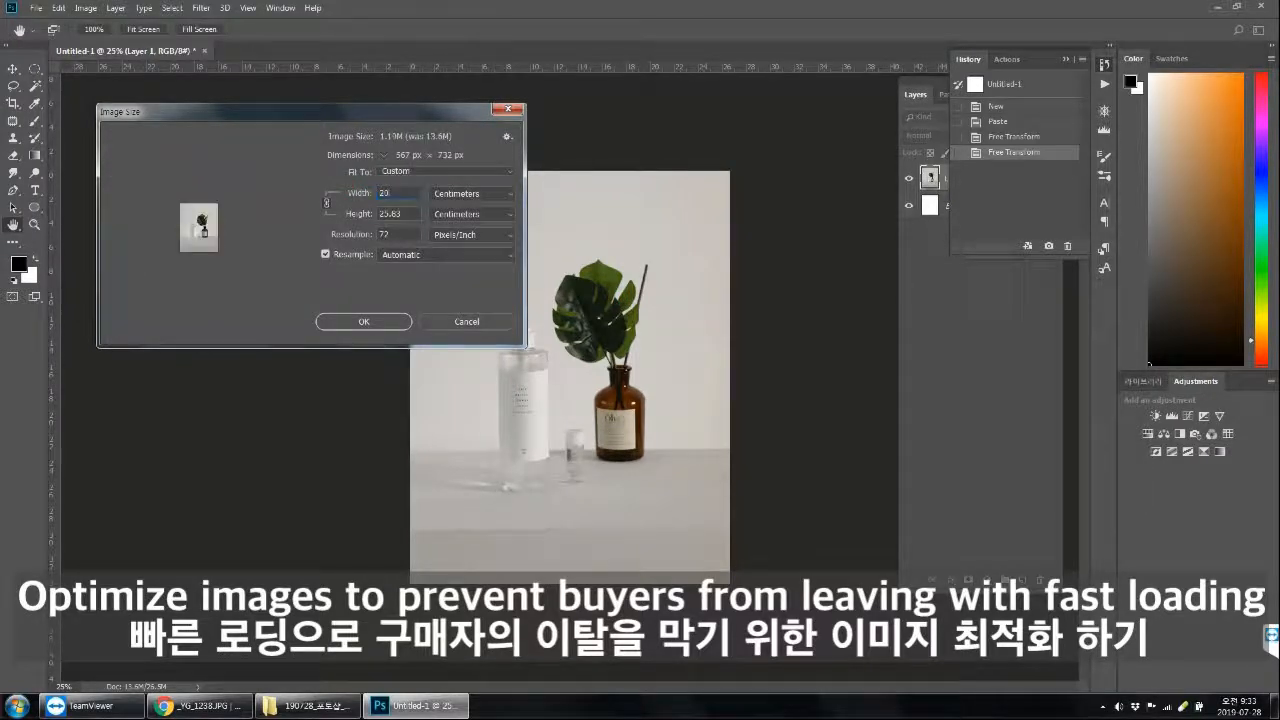
{"action": "left_click", "coordinate": [367, 320]}
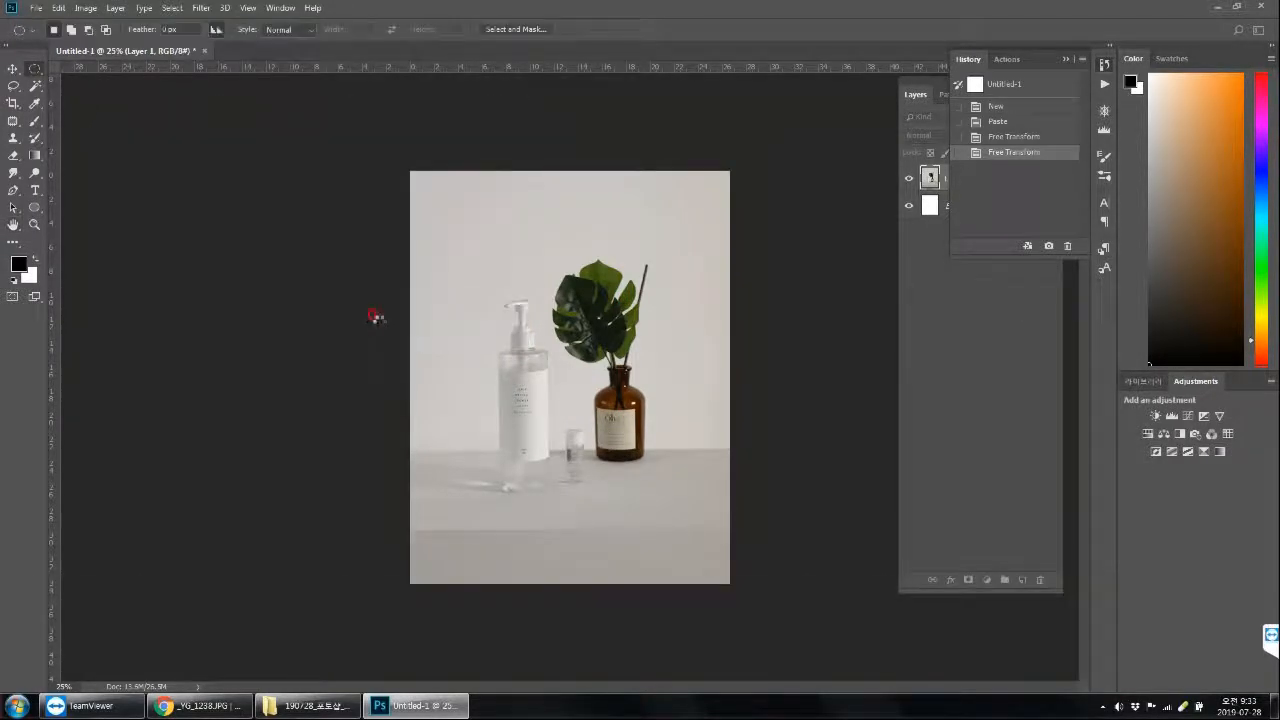
Step: Open Save for Web for the resized image with JPEG as the file format
{"action": "left_click", "coordinate": [38, 225]}
{"action": "left_click", "coordinate": [603, 371]}
{"action": "left_click", "coordinate": [603, 371]}
{"action": "left_click", "coordinate": [603, 371]}
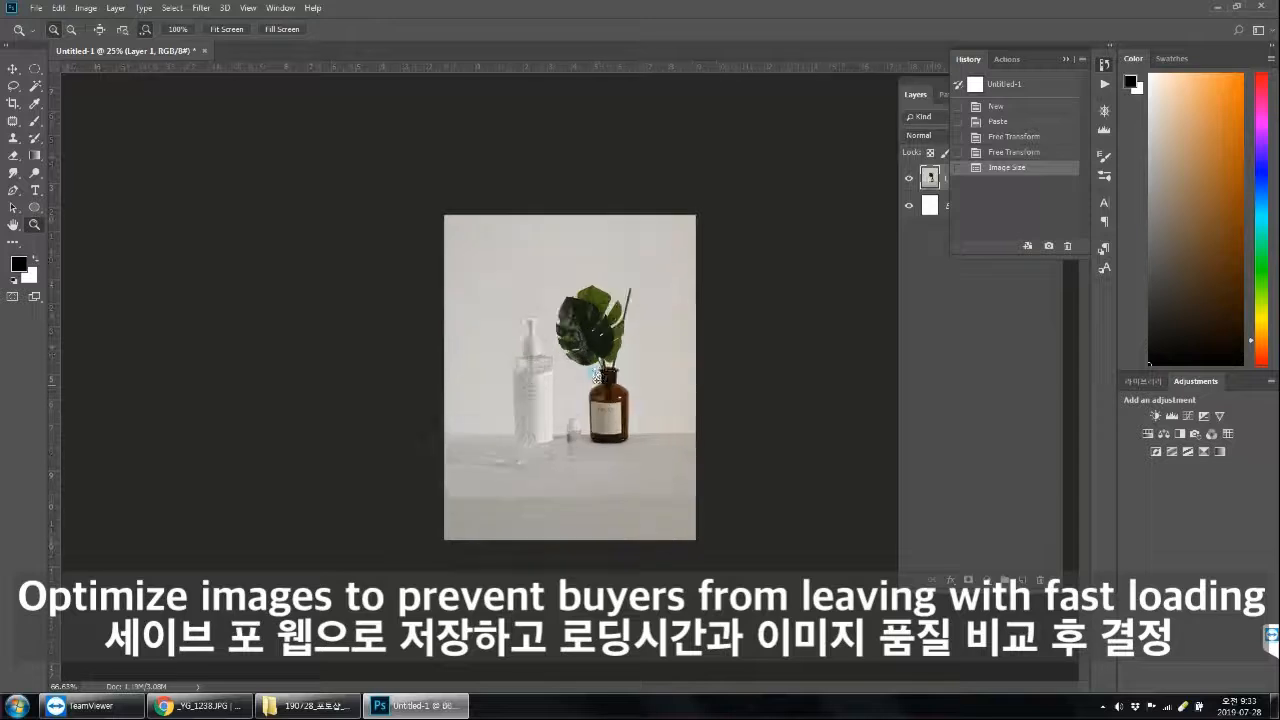
{"action": "left_click", "coordinate": [603, 371]}
{"action": "left_click", "coordinate": [37, 8]}
{"action": "mouse_move", "coordinate": [89, 192]}
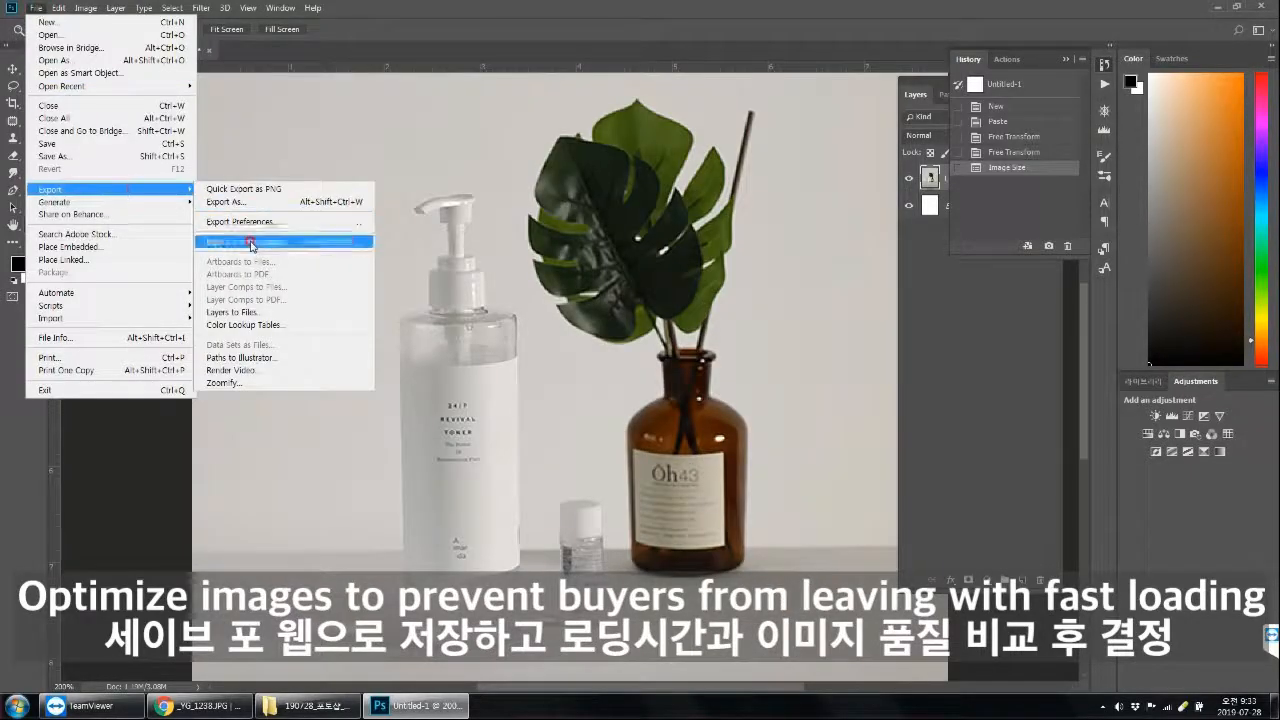
{"action": "left_click", "coordinate": [252, 243]}
{"action": "left_click", "coordinate": [826, 129]}
{"action": "left_click", "coordinate": [795, 129]}
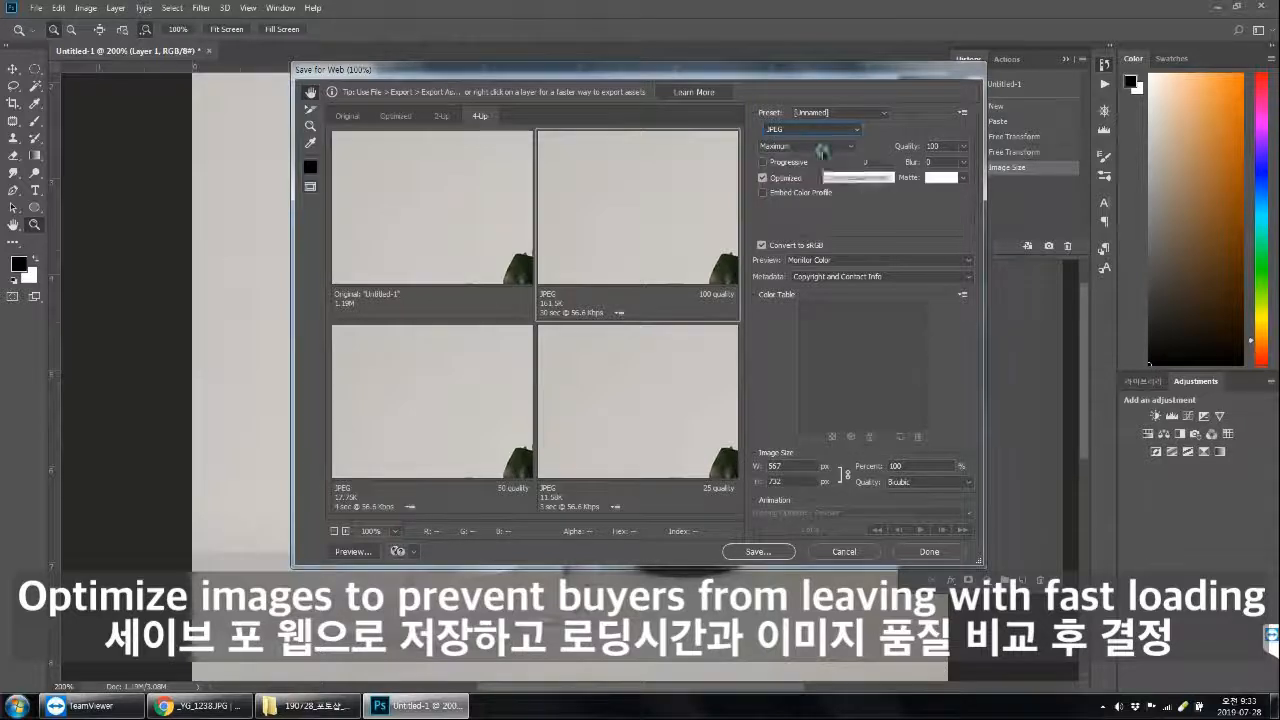
Step: Compare the bottles and leaves across the four JPEG previews and select the 25 quality version
{"action": "mouse_move", "coordinate": [660, 237]}
{"action": "left_mouse_down"}
{"action": "mouse_move", "coordinate": [646, 211]}
{"action": "mouse_move", "coordinate": [663, 197]}
{"action": "mouse_move", "coordinate": [674, 226]}
{"action": "left_mouse_up"}
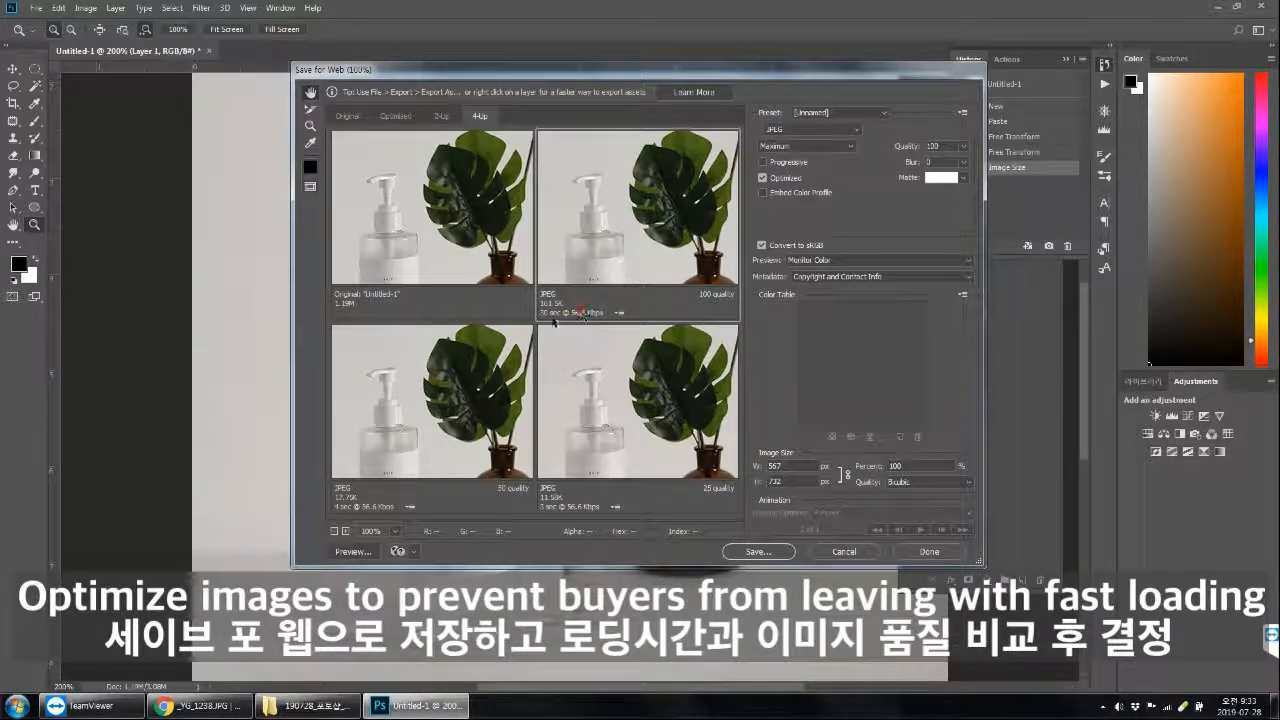
{"action": "left_click", "coordinate": [805, 130]}
{"action": "left_click_drag", "start_coordinate": [614, 428], "coordinate": [522, 428]}
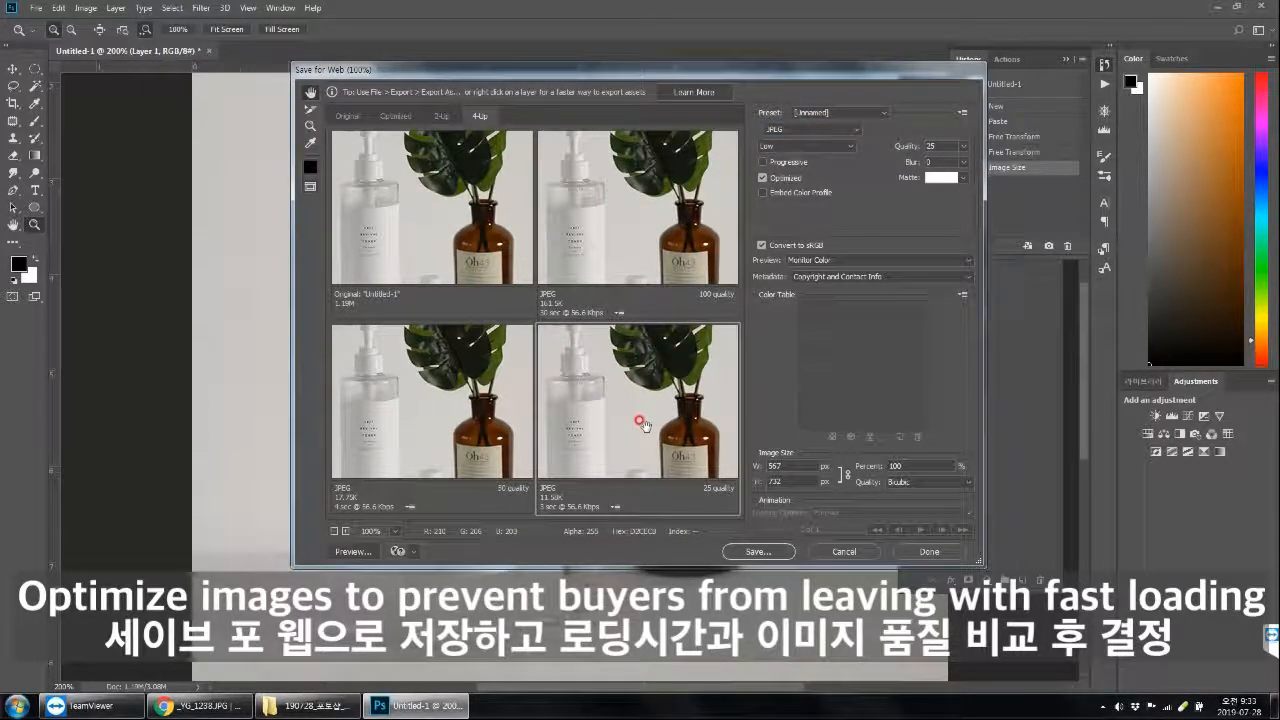
{"action": "left_click_drag", "start_coordinate": [635, 412], "coordinate": [636, 422]}
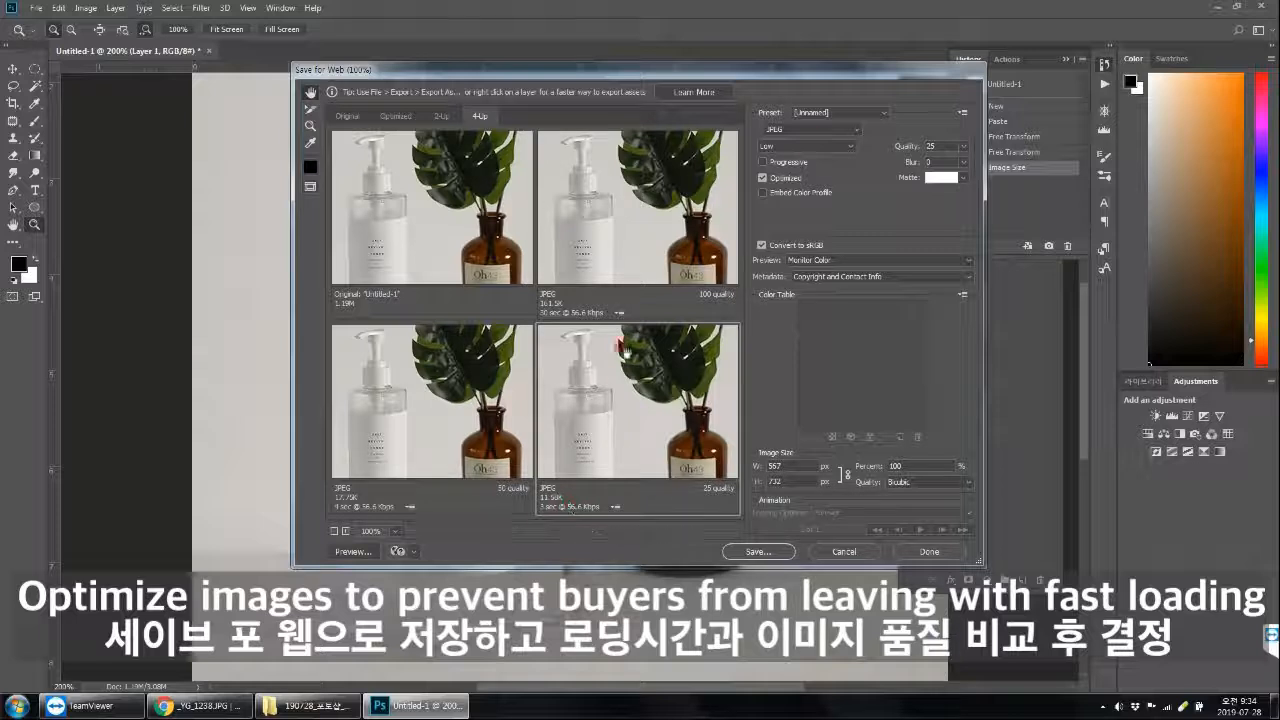
Step: Keep the selected JPEG version at Low quality and close Save for Web, remembering the settings
{"action": "left_click", "coordinate": [772, 148]}
{"action": "left_click", "coordinate": [772, 148]}
{"action": "left_click", "coordinate": [772, 148]}
{"action": "left_click", "coordinate": [772, 148]}
{"action": "left_click", "coordinate": [667, 429]}
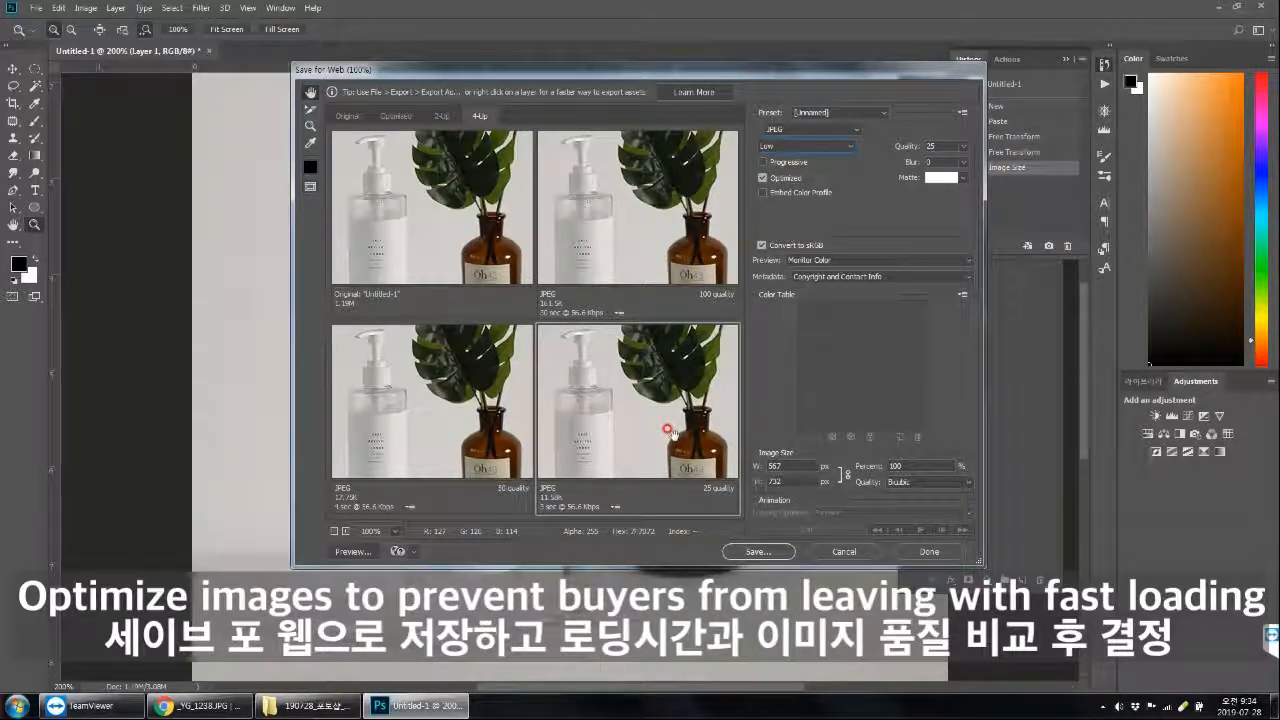
{"action": "left_click", "coordinate": [904, 552]}
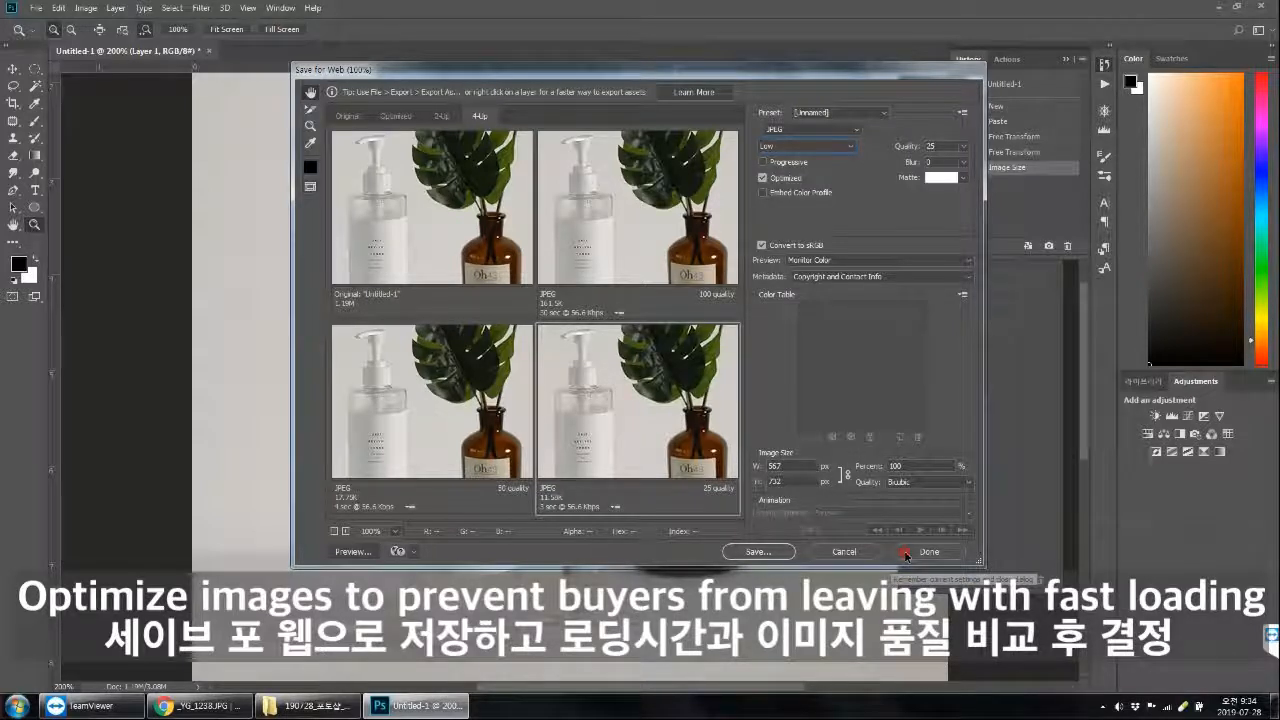
Step: Select a roughly square, full-width area around the bottles with the Rectangular Marquee tool and crop the image to it
{"action": "left_click", "coordinate": [289, 217]}
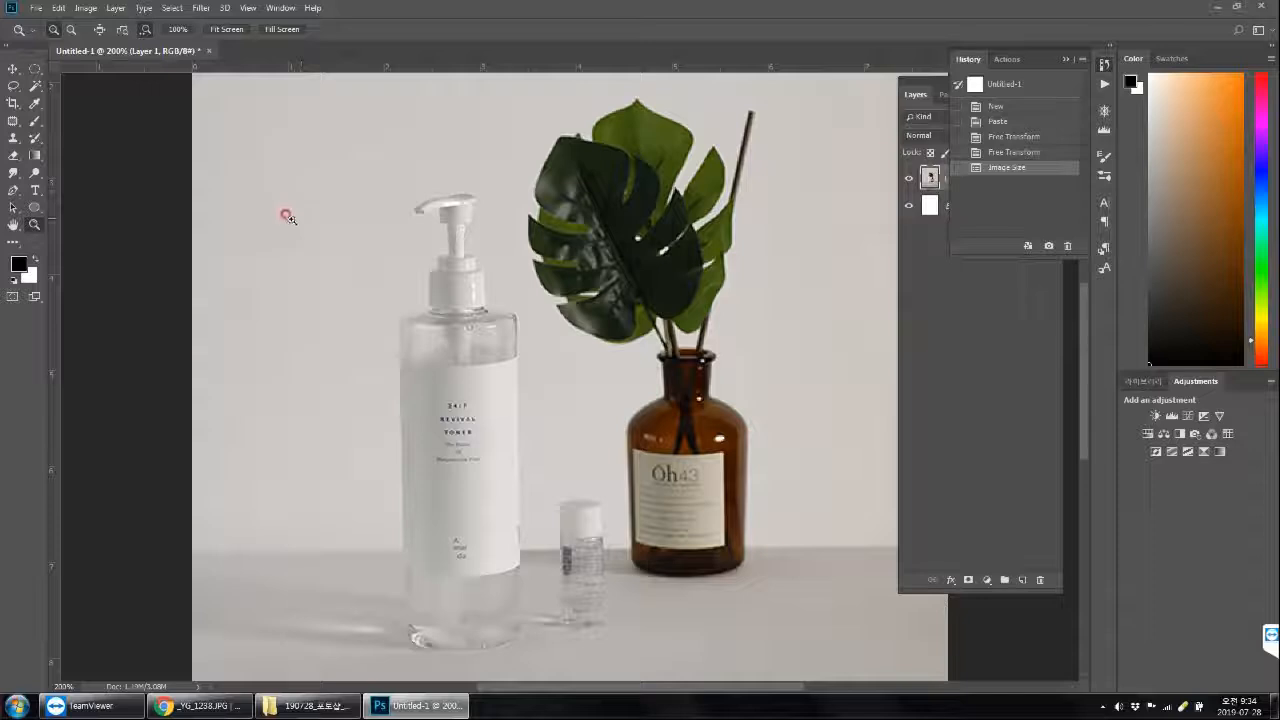
{"action": "left_click", "coordinate": [376, 296], "text": "alt"}
{"action": "left_click", "coordinate": [548, 337], "text": "alt"}
{"action": "left_click_drag", "start_coordinate": [616, 350], "coordinate": [465, 257]}
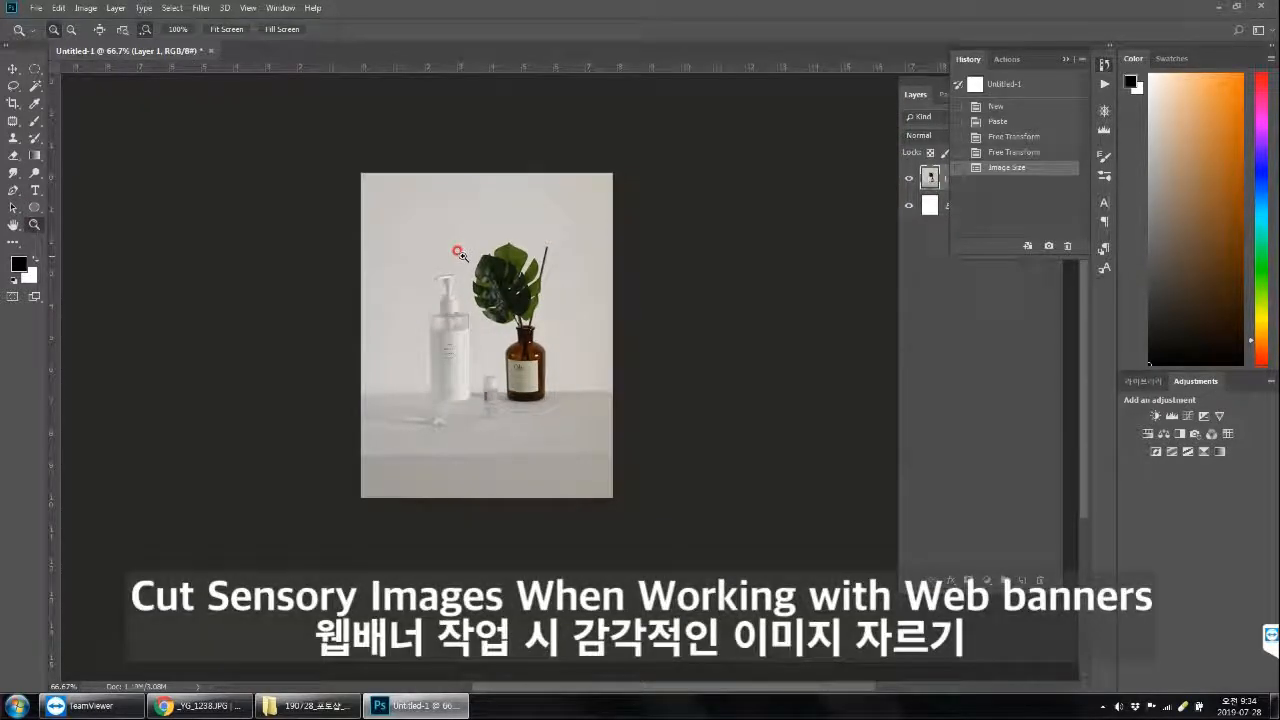
{"action": "right_click", "coordinate": [36, 70]}
{"action": "left_click", "coordinate": [108, 70]}
{"action": "right_click", "coordinate": [36, 70]}
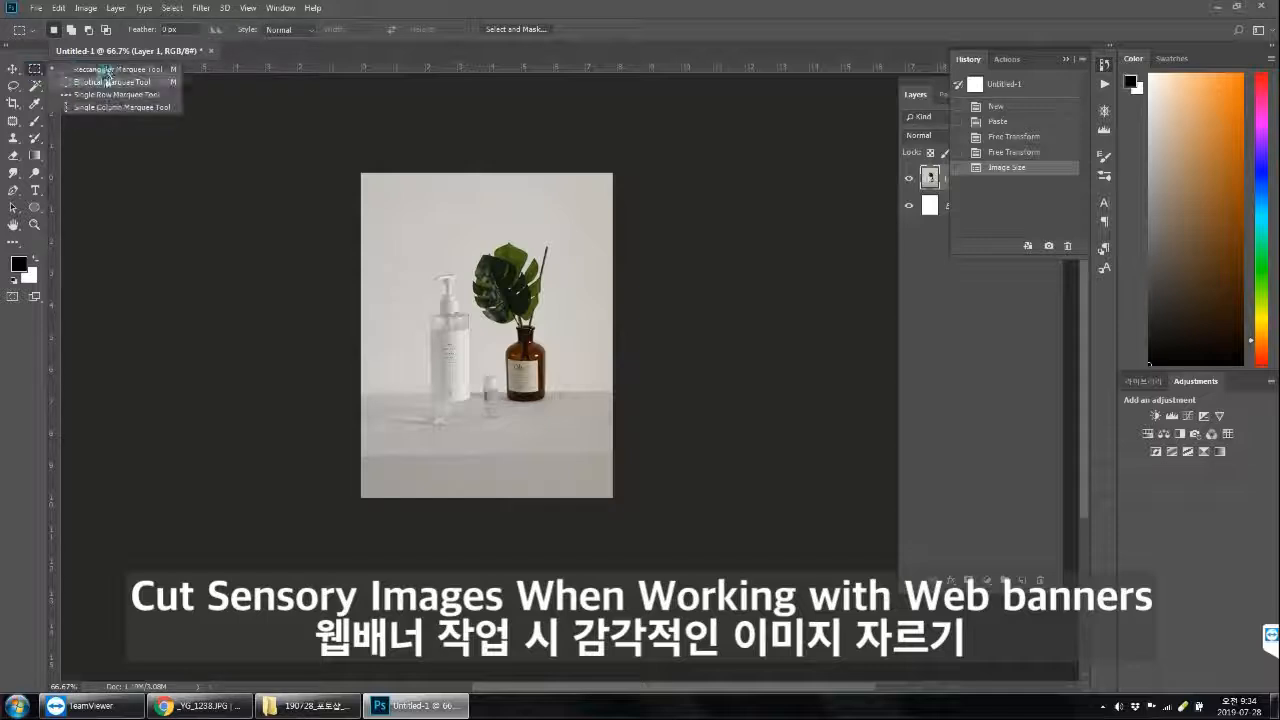
{"action": "left_click", "coordinate": [108, 70]}
{"action": "left_click_drag", "start_coordinate": [362, 198], "coordinate": [638, 432]}
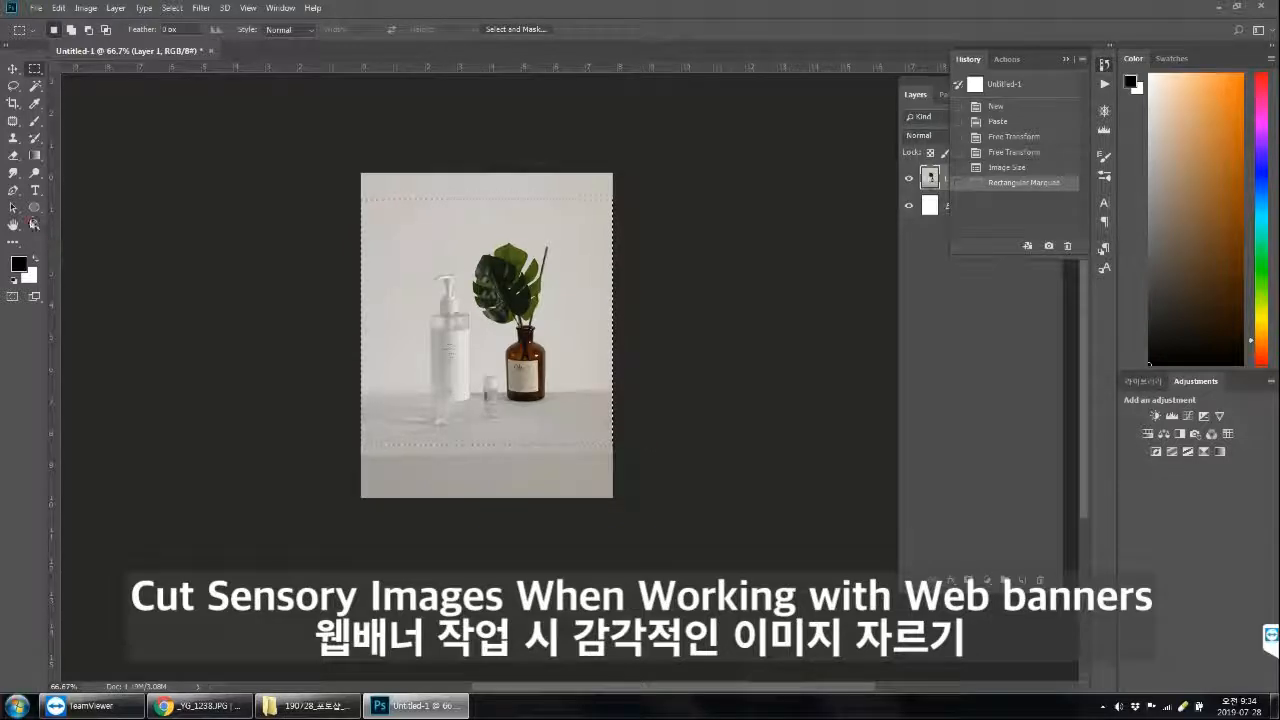
{"action": "left_click", "coordinate": [86, 8]}
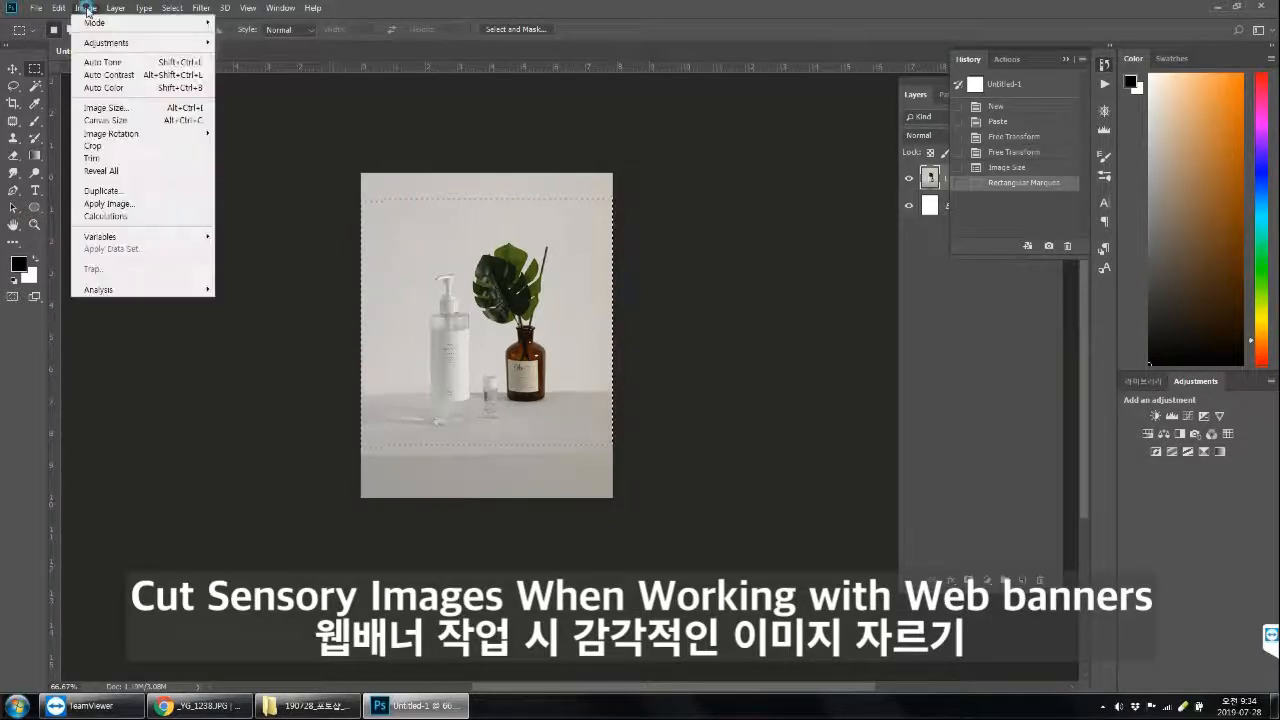
{"action": "left_click", "coordinate": [116, 146]}
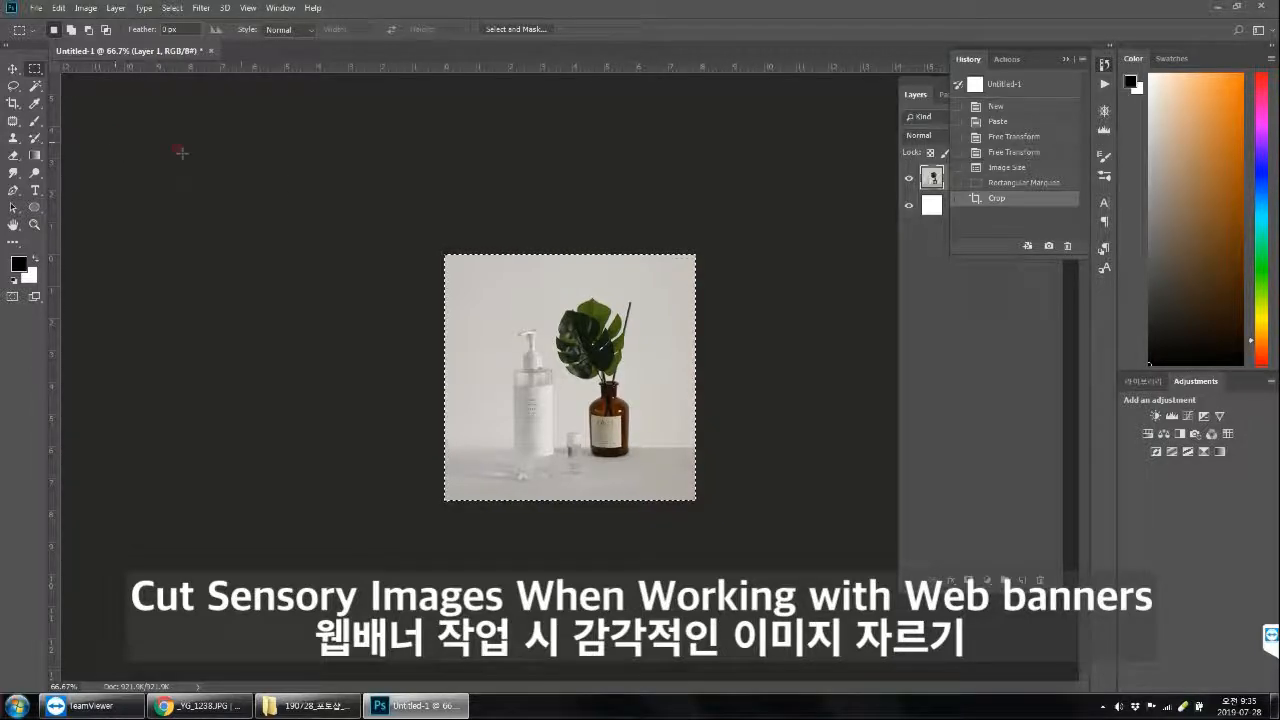
Step: Undo the crop and clear the rectangular selection around the bottles
{"action": "key", "text": "ctrl+z"}
{"action": "left_click", "coordinate": [217, 157]}
{"action": "left_click", "coordinate": [70, 29]}
{"action": "left_click", "coordinate": [36, 8]}
{"action": "left_click", "coordinate": [600, 248]}
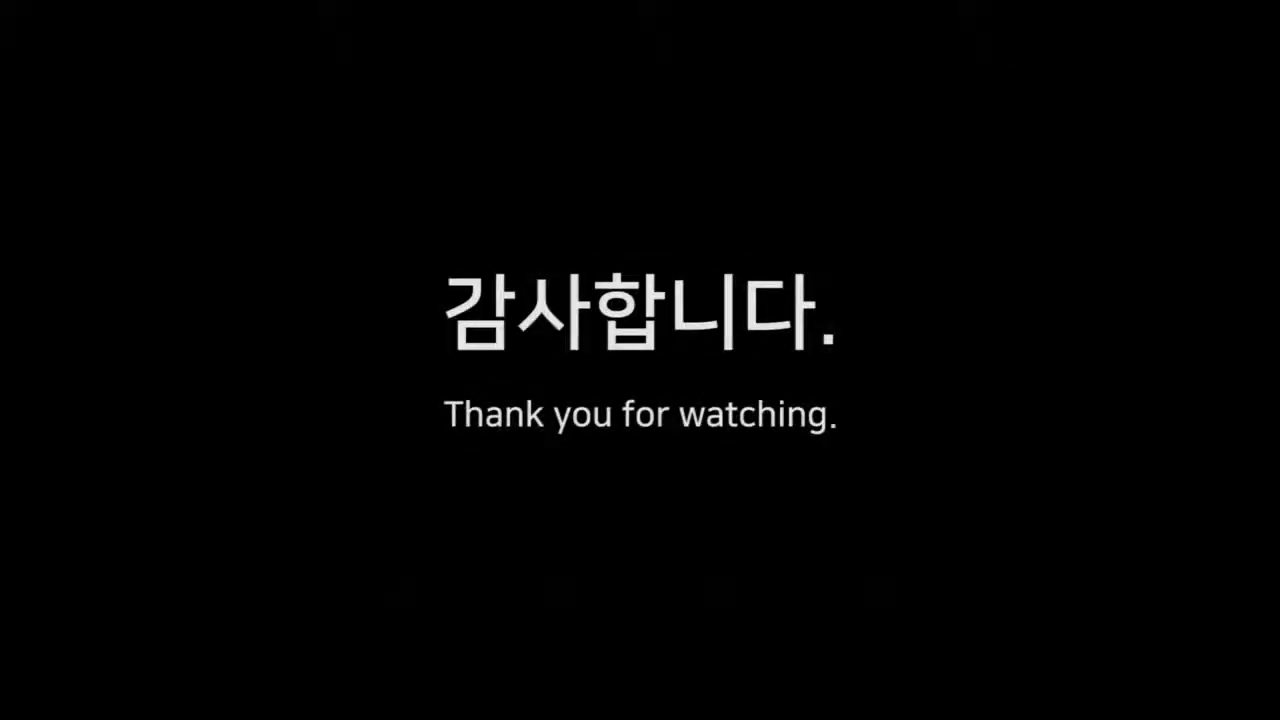